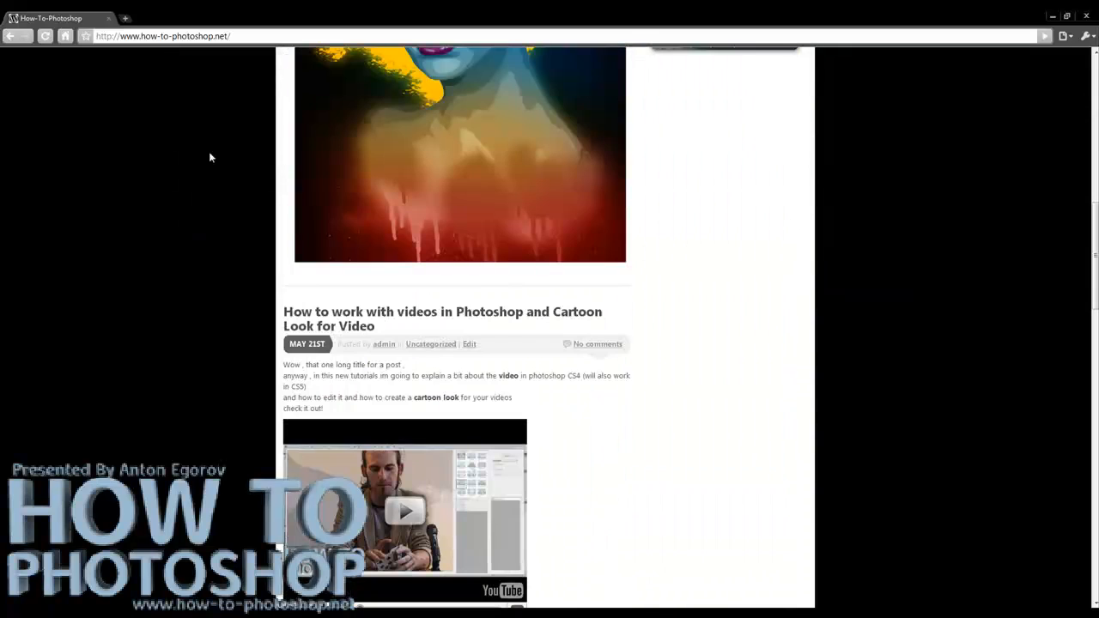
- Browse the tutorial posts on the How-To-Photoshop site and examine the blue girl artwork
scroll(209, 152, "down", 8)
scroll(210, 152, "up", 2)
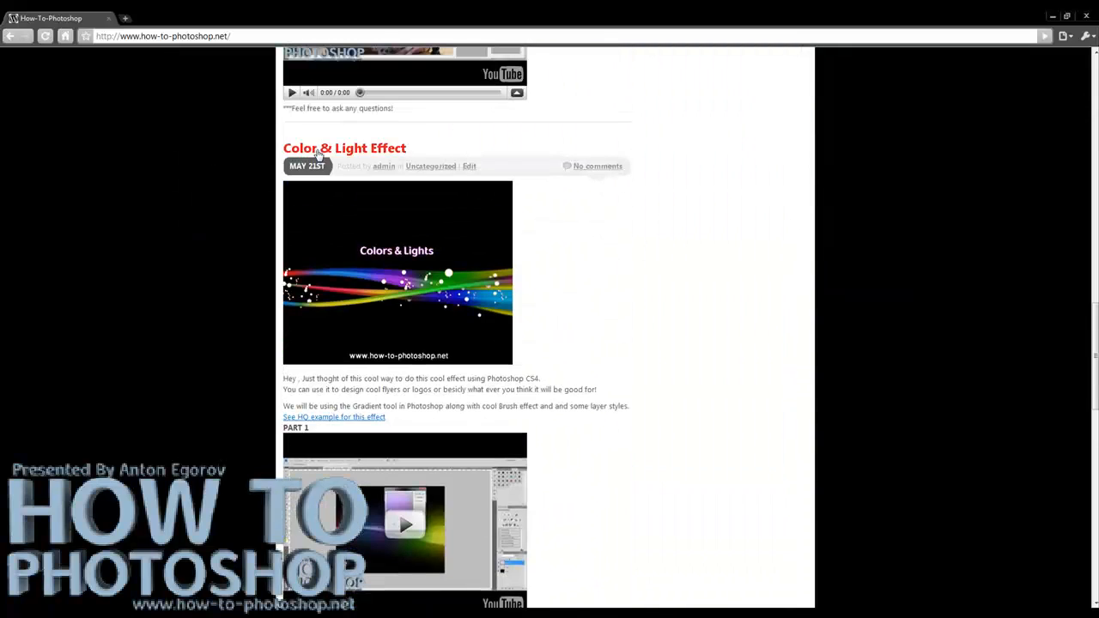
scroll(397, 274, "down", 3)
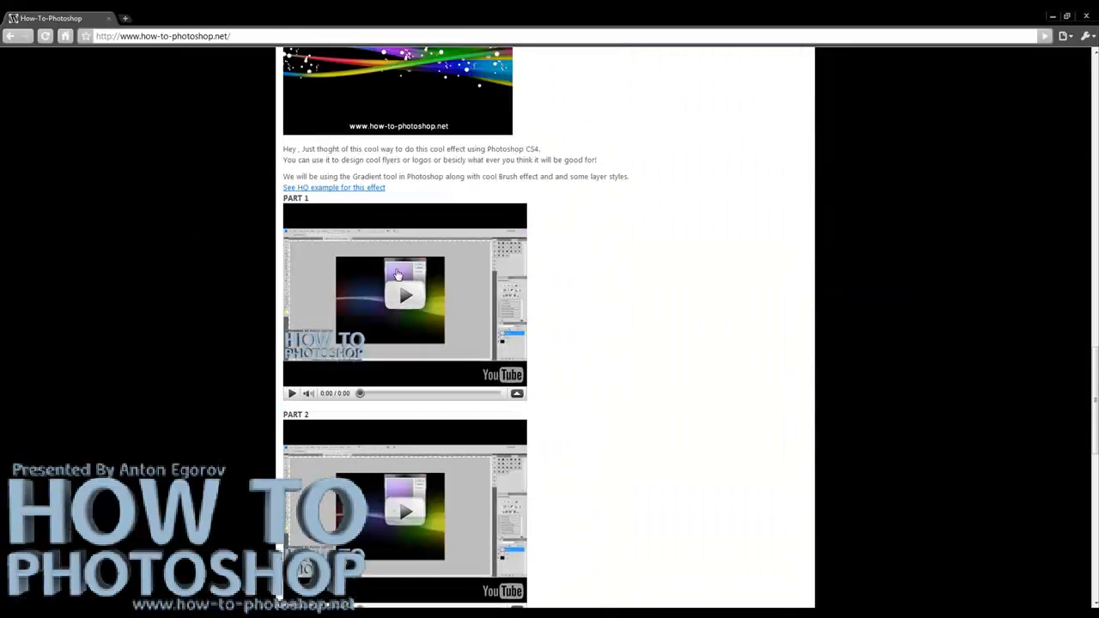
scroll(187, 255, "up", 4)
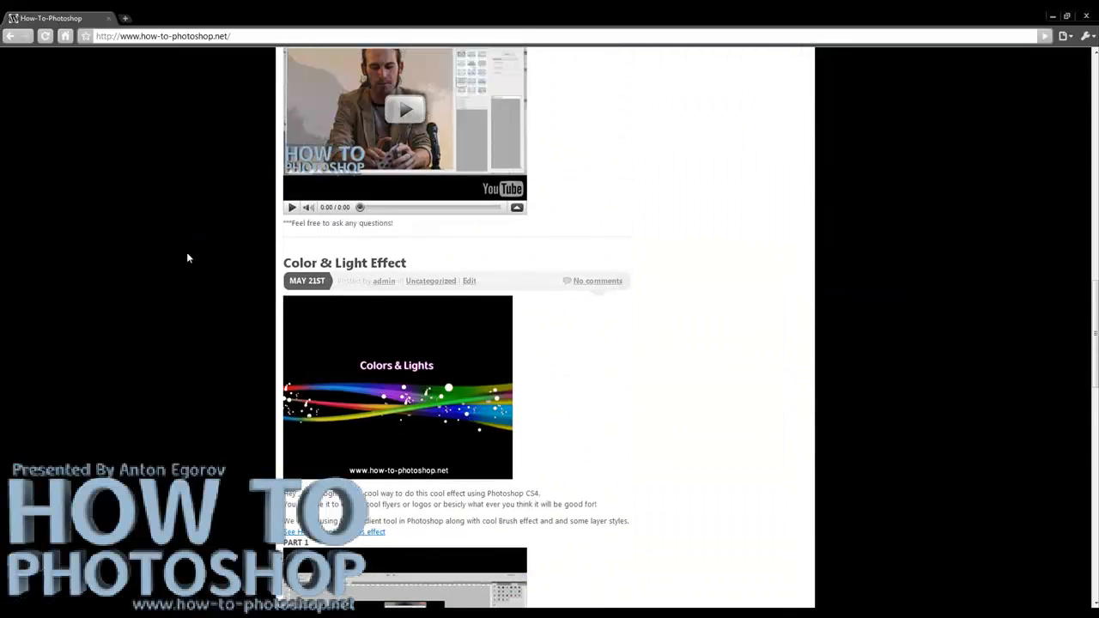
scroll(187, 257, "up", 7)
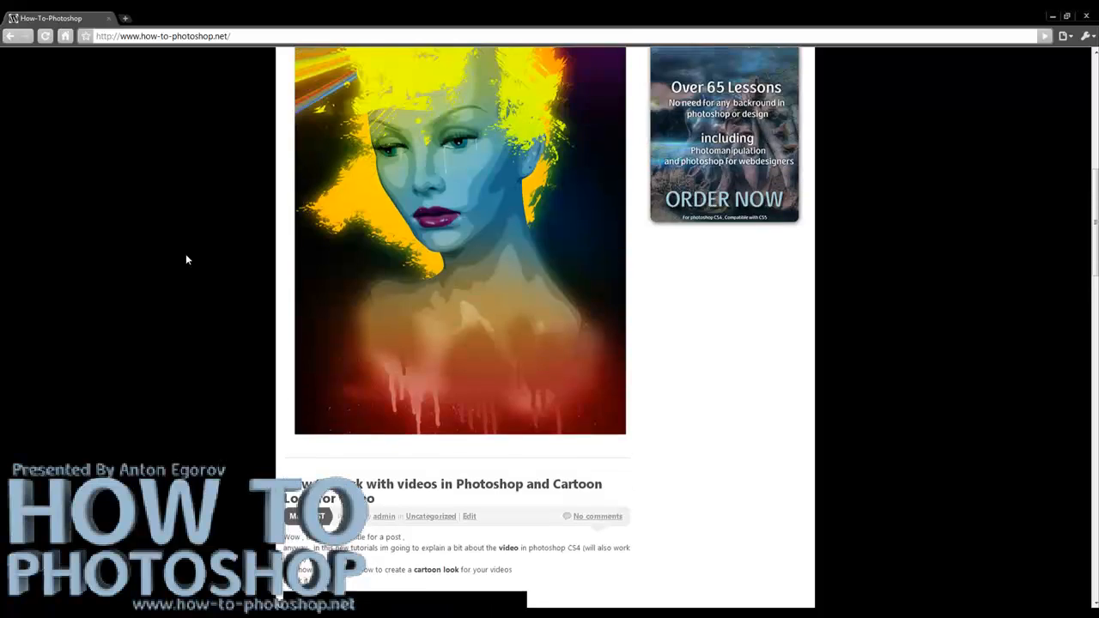
scroll(186, 258, "up", 2)
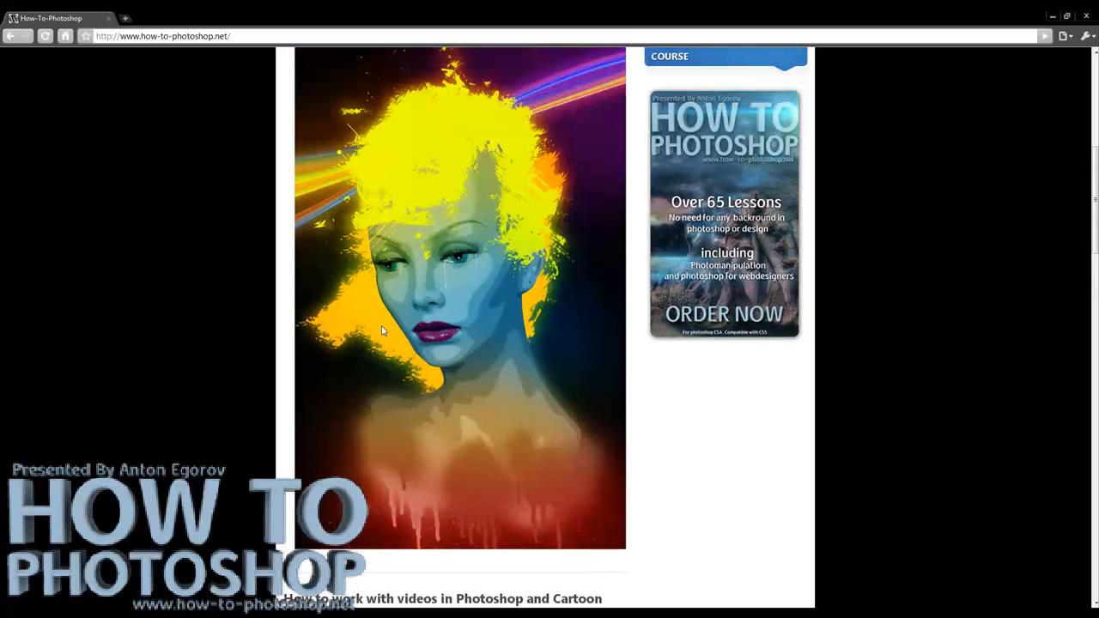
- Copy the brush files Euphoria_Brushes_By_ShiftyJ and Spray_Paint_Splatter_Brushes_by_itsJ2o from the Blue Girl src folder in Windows Explorer
left_click(536, 613)
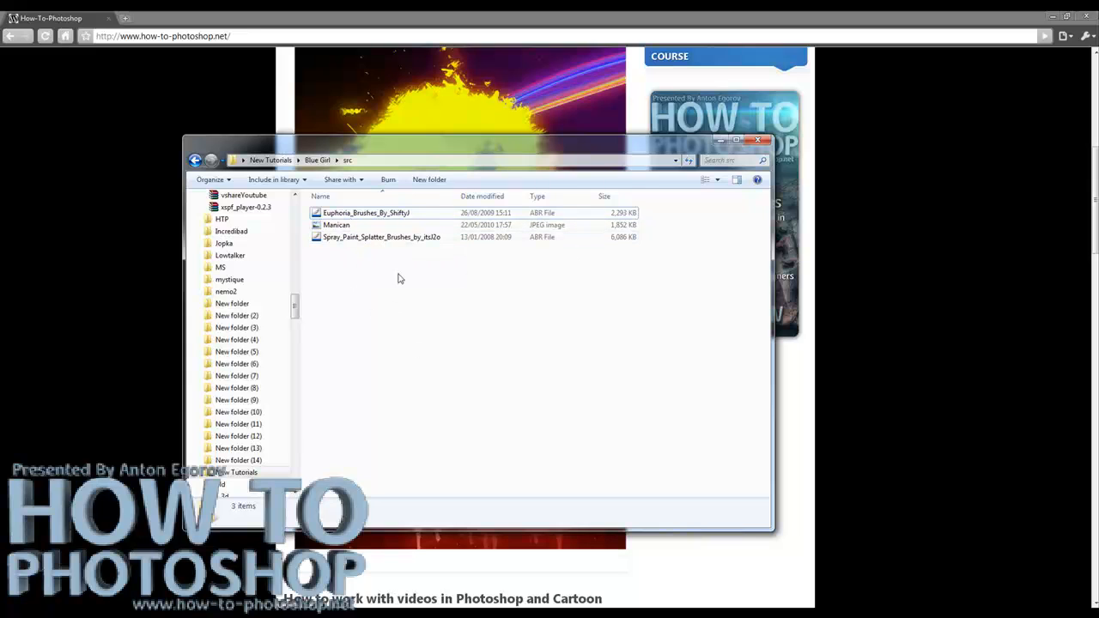
left_click(377, 215)
left_click(393, 241, "ctrl")
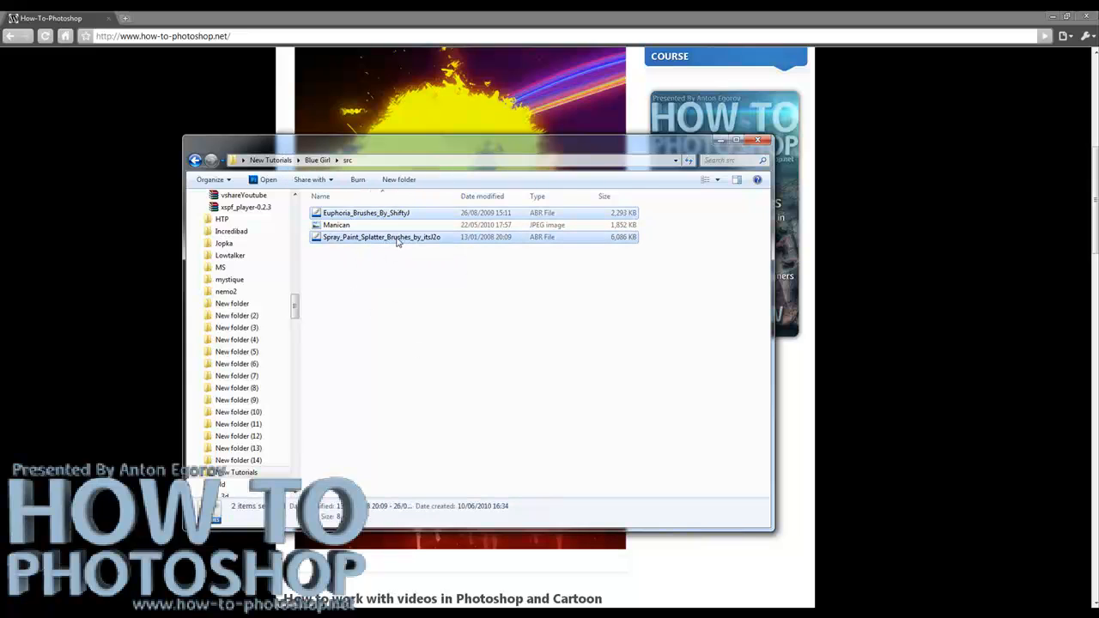
right_click(397, 242)
left_click(276, 400)
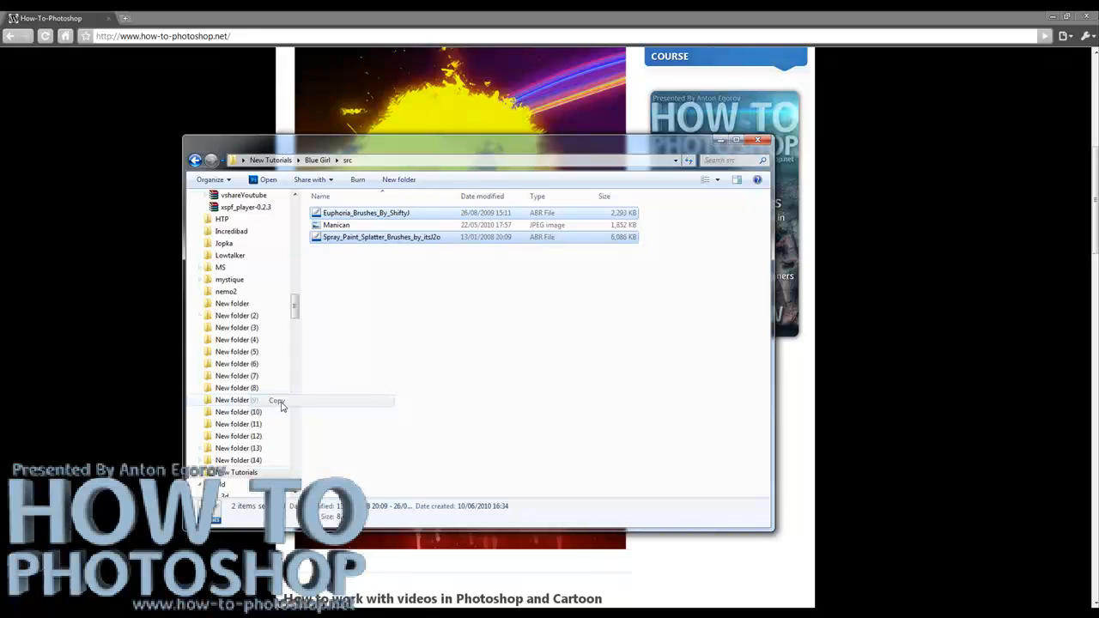
- Open a second Windows Explorer window and go to the Program Files folder on the system 7 (C:) drive
right_click(524, 611)
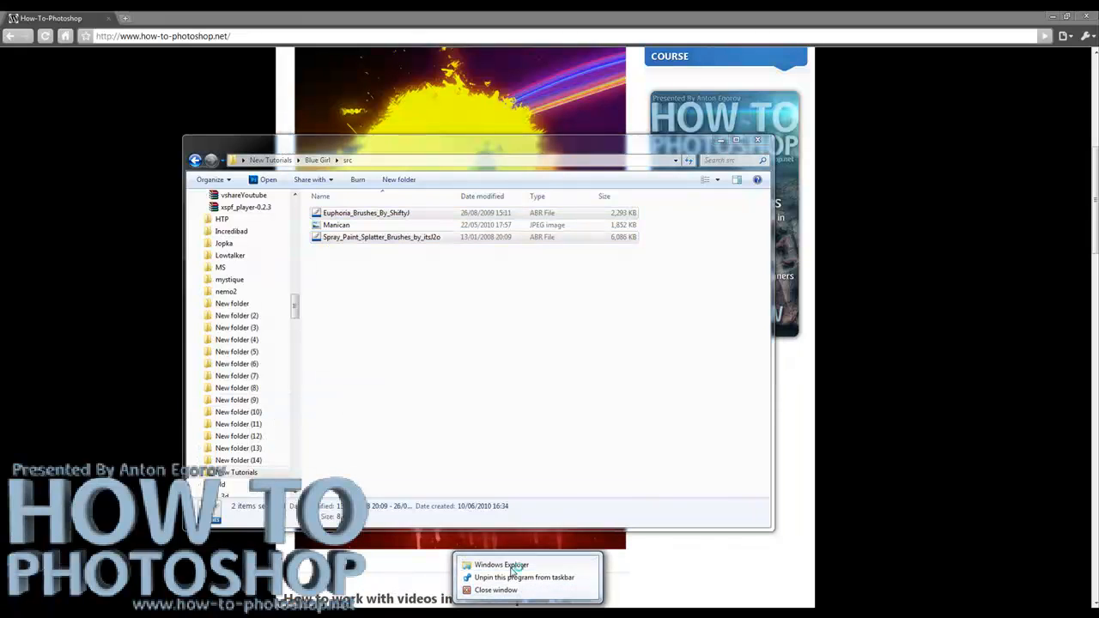
left_click(507, 563)
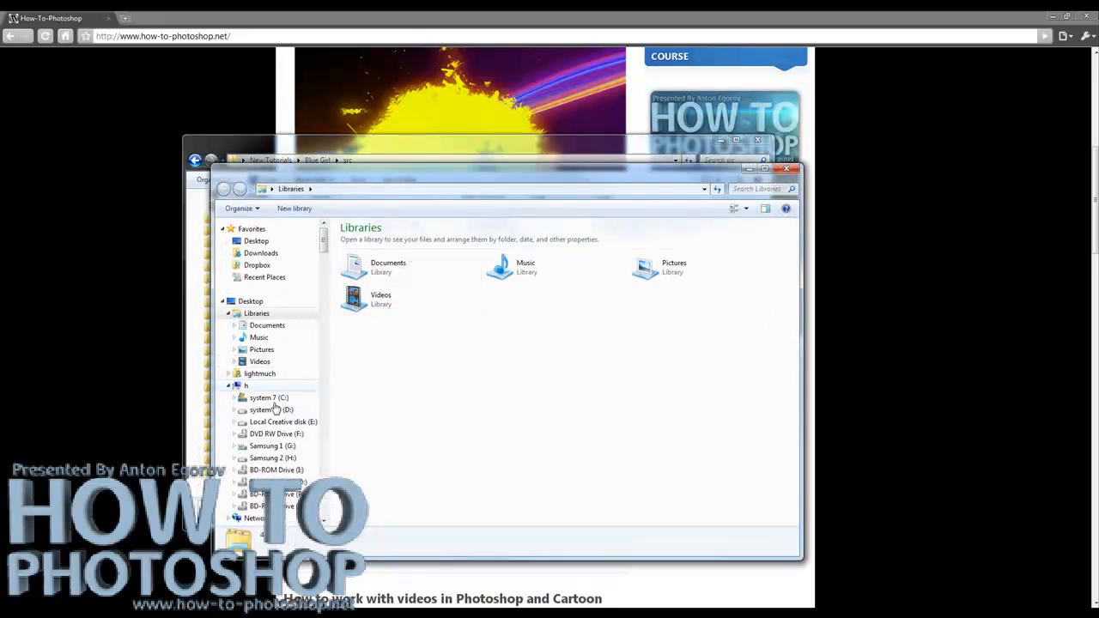
left_click(275, 397)
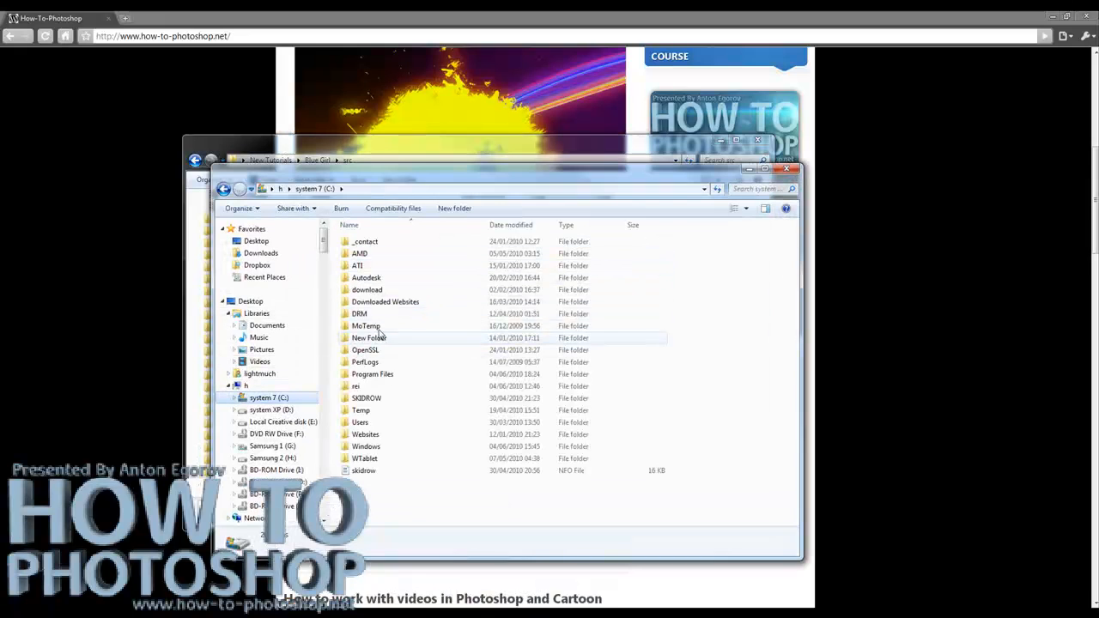
left_click(377, 377)
double_click(377, 381)
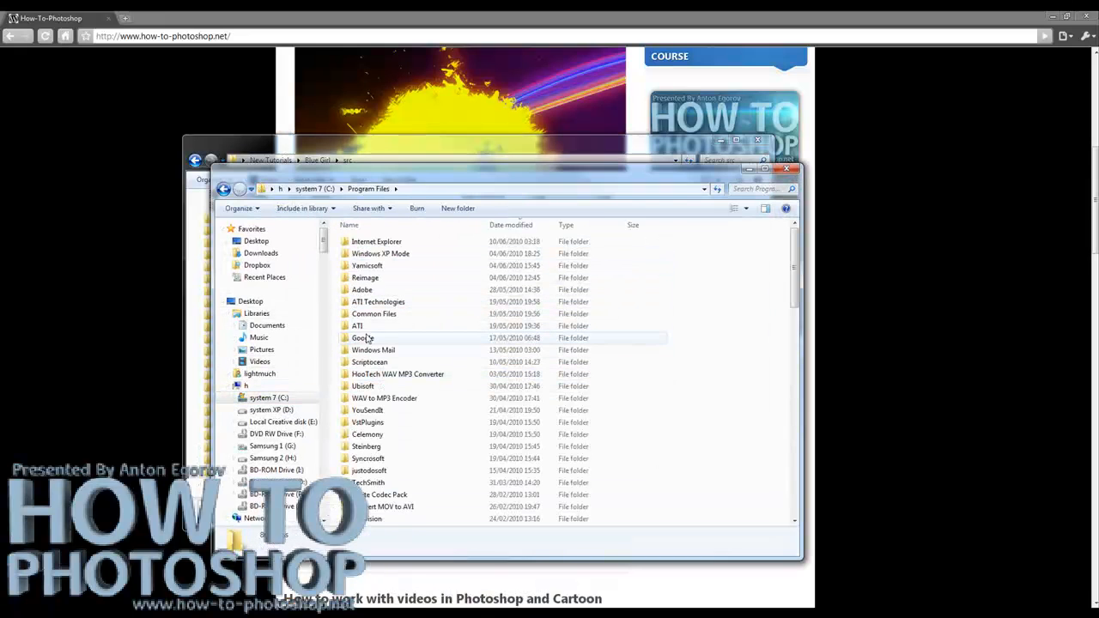
- Find the Adobe folder among the Program Files folders and open it
left_click(382, 388)
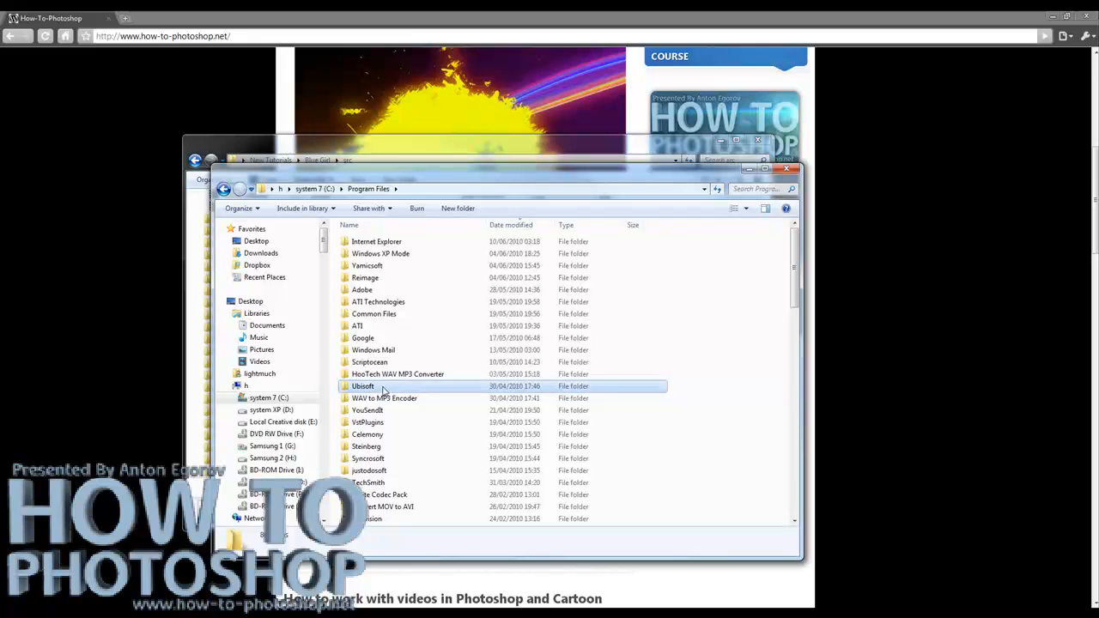
key("a")
key("a")
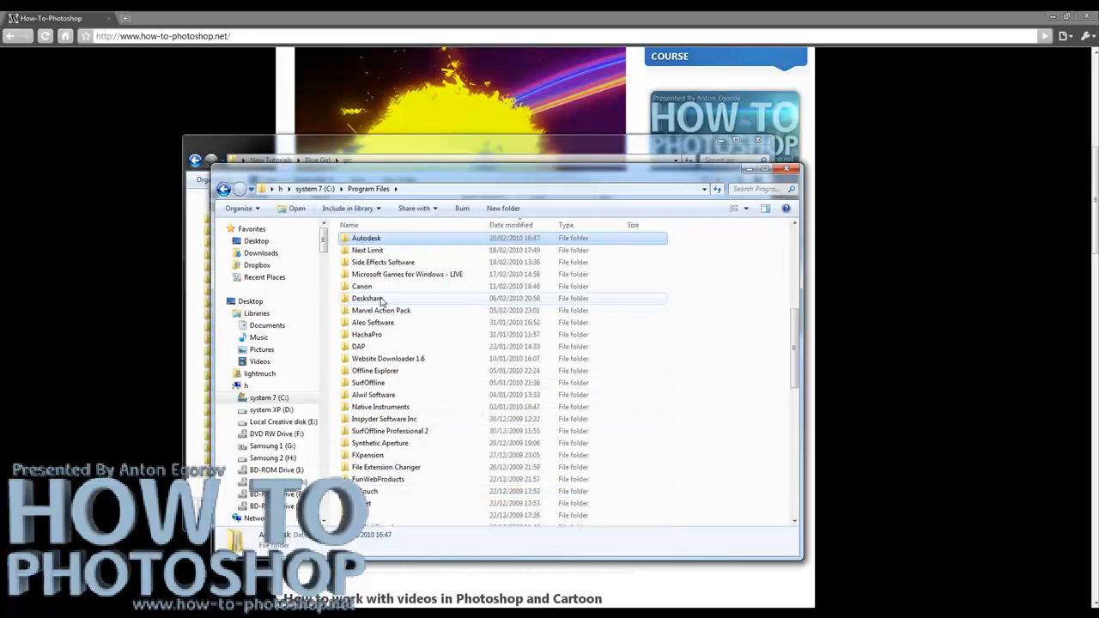
key("a")
key("a")
key("a")
key("a")
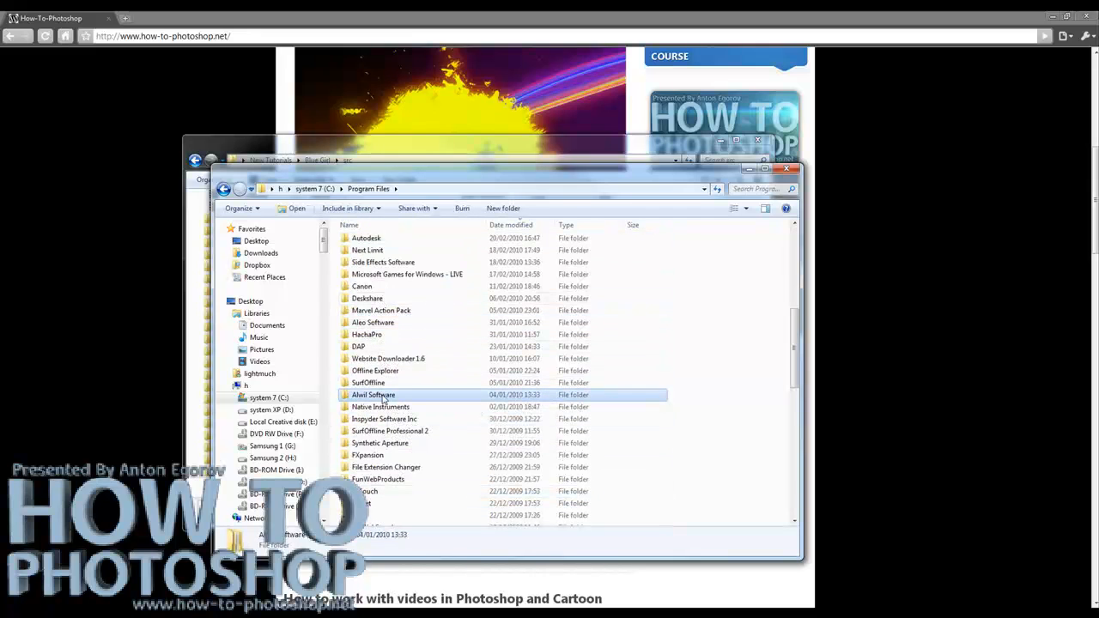
key("a")
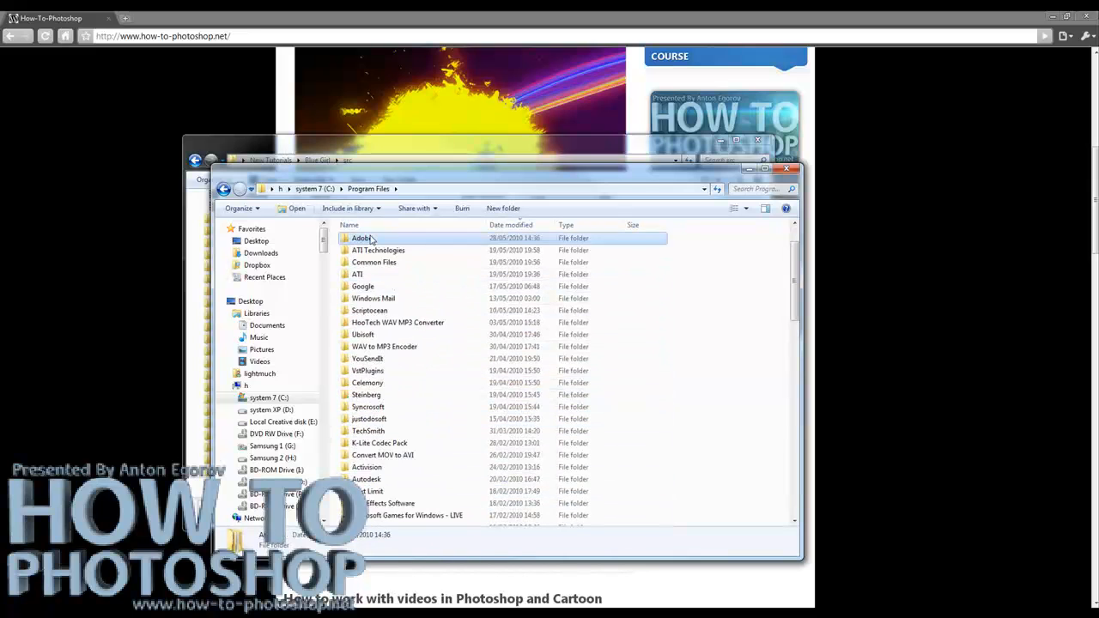
key("Return")
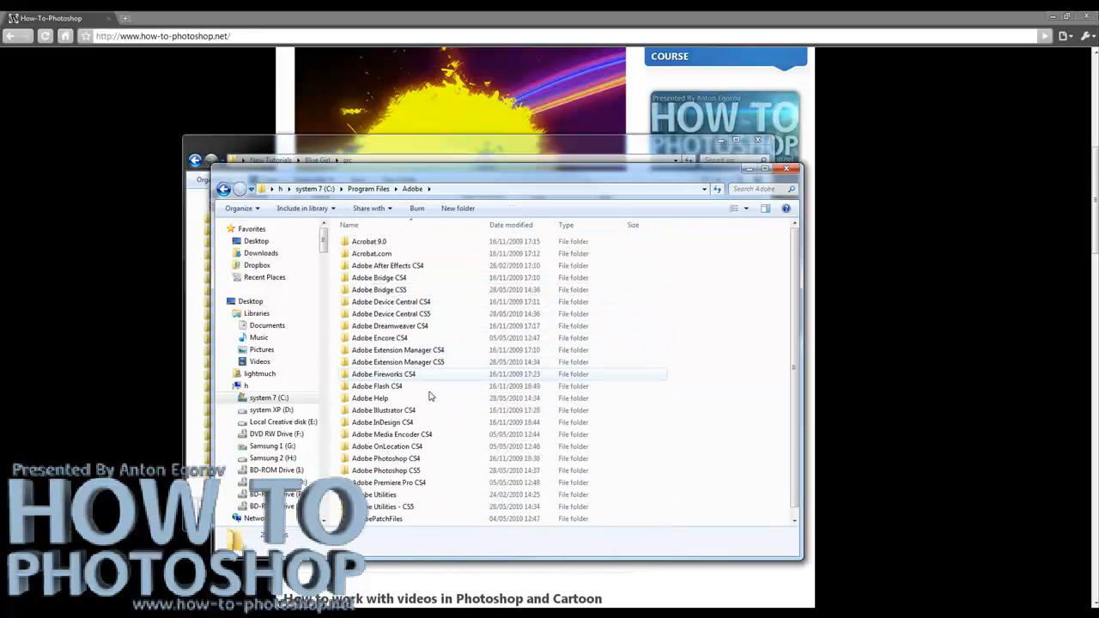
- Open the Brushes folder inside the Presets of Adobe Photoshop CS4, and close the folder windows
double_click(400, 458)
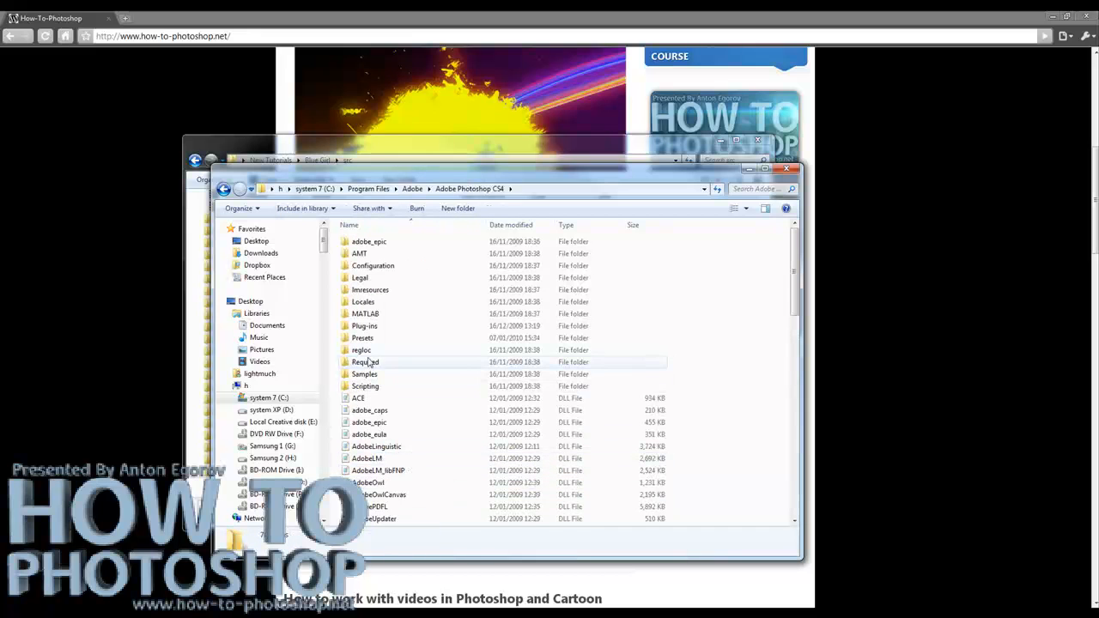
double_click(369, 339)
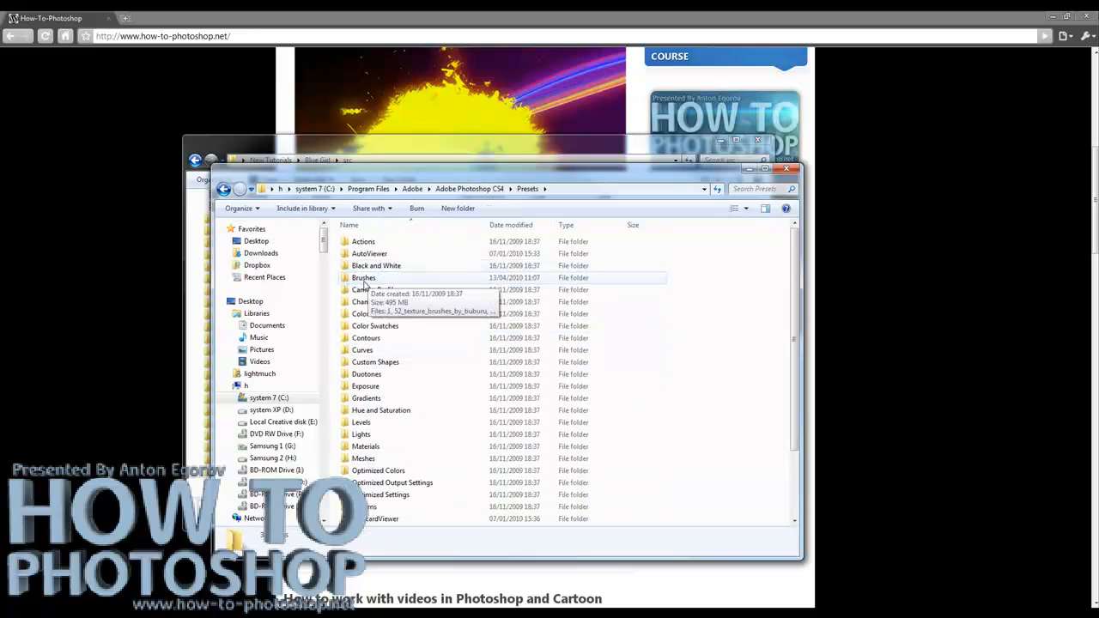
double_click(364, 279)
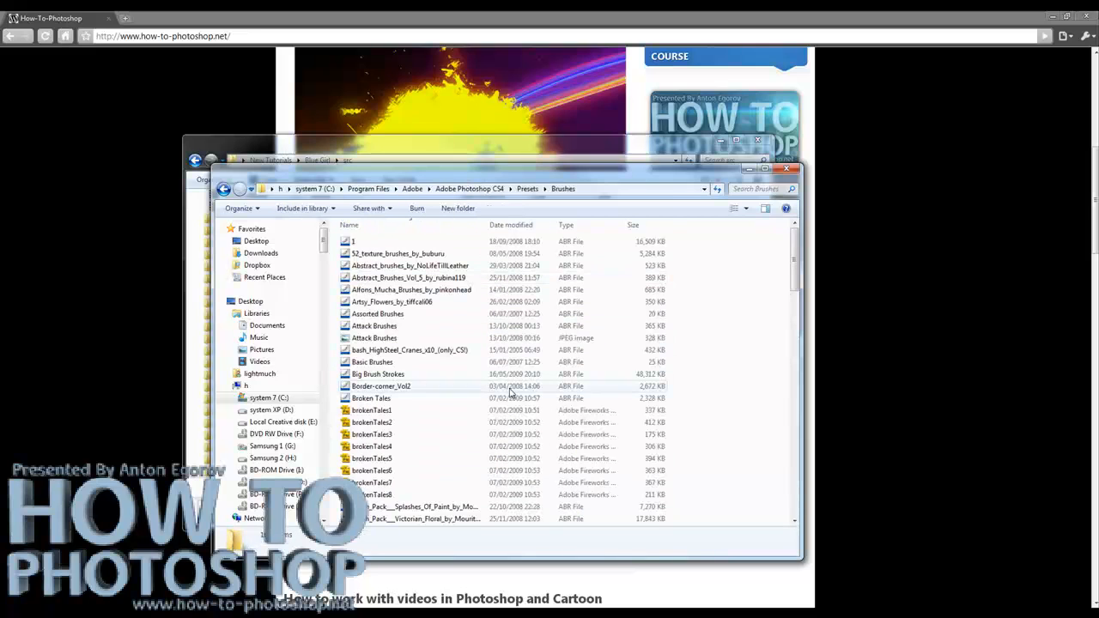
left_click(785, 168)
left_click(755, 141)
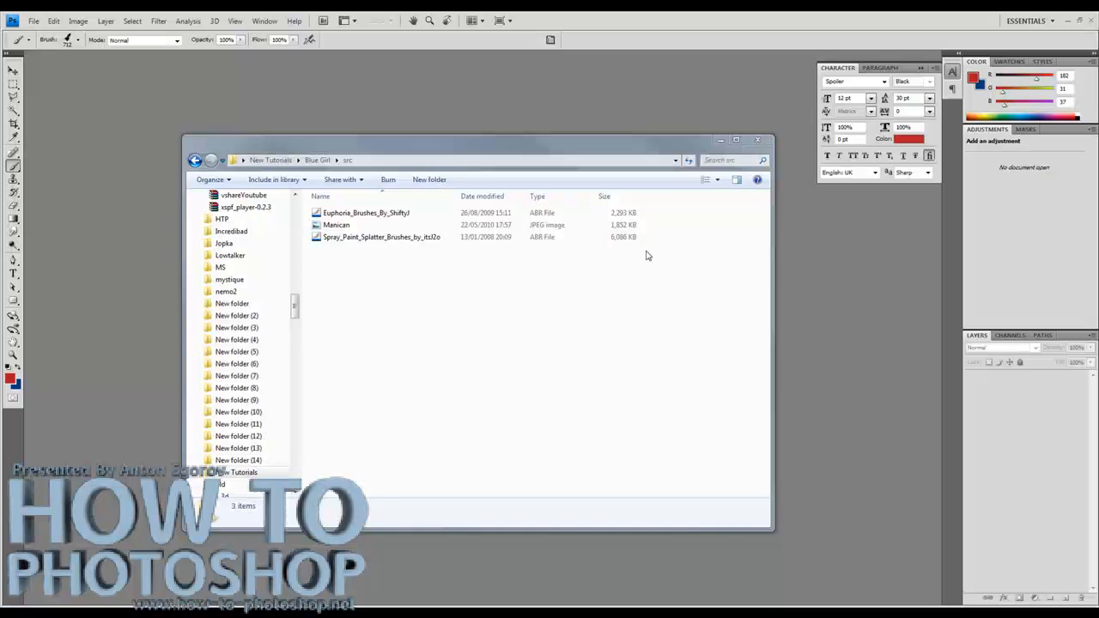
- Open the Manican image from the src folder in Photoshop and activate the Move tool
left_click(334, 226)
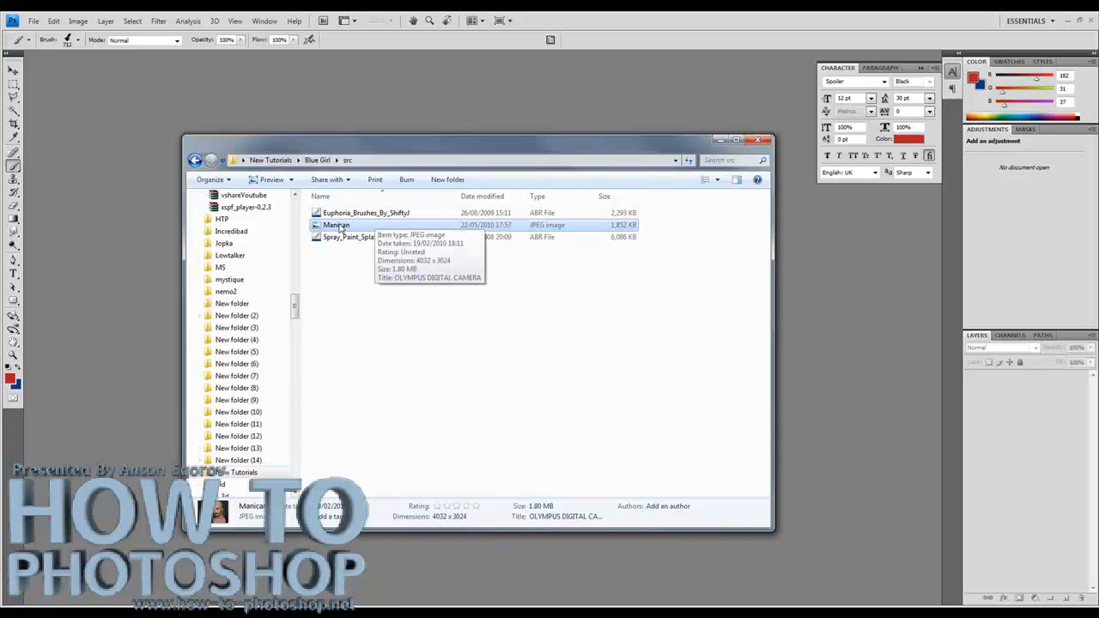
left_click_drag(341, 230, 204, 102)
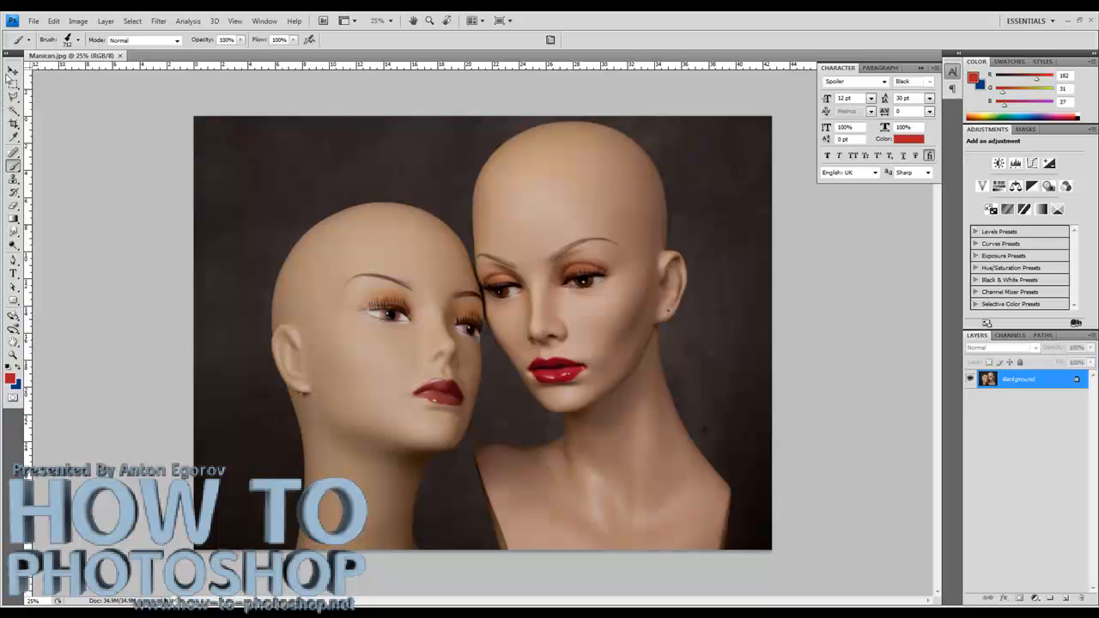
left_click(13, 72)
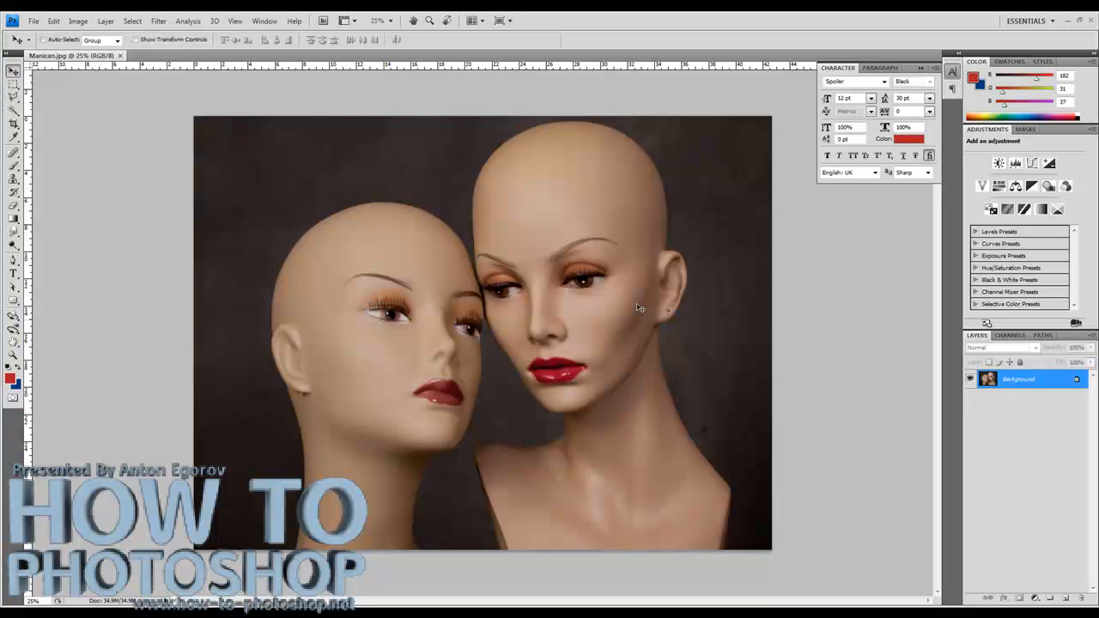
- Convert the locked Background into a regular layer named "face"
double_click(1040, 381)
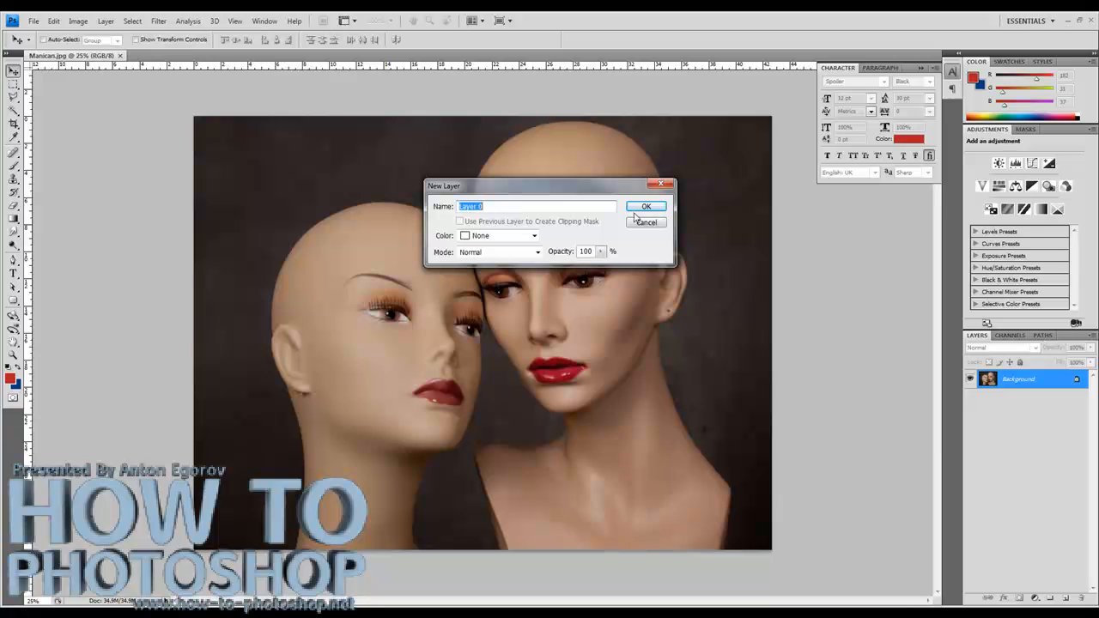
type("loce")
left_click(634, 212)
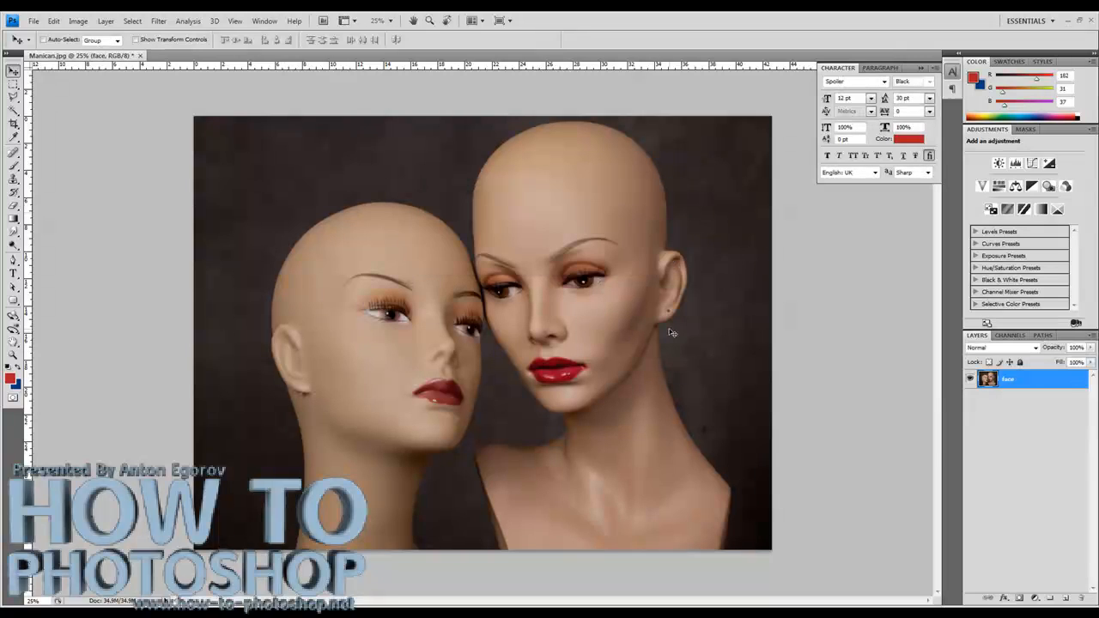
- Trace a closed Pen tool path around the taller mannequin's shoulders, neck and head
left_click(14, 259)
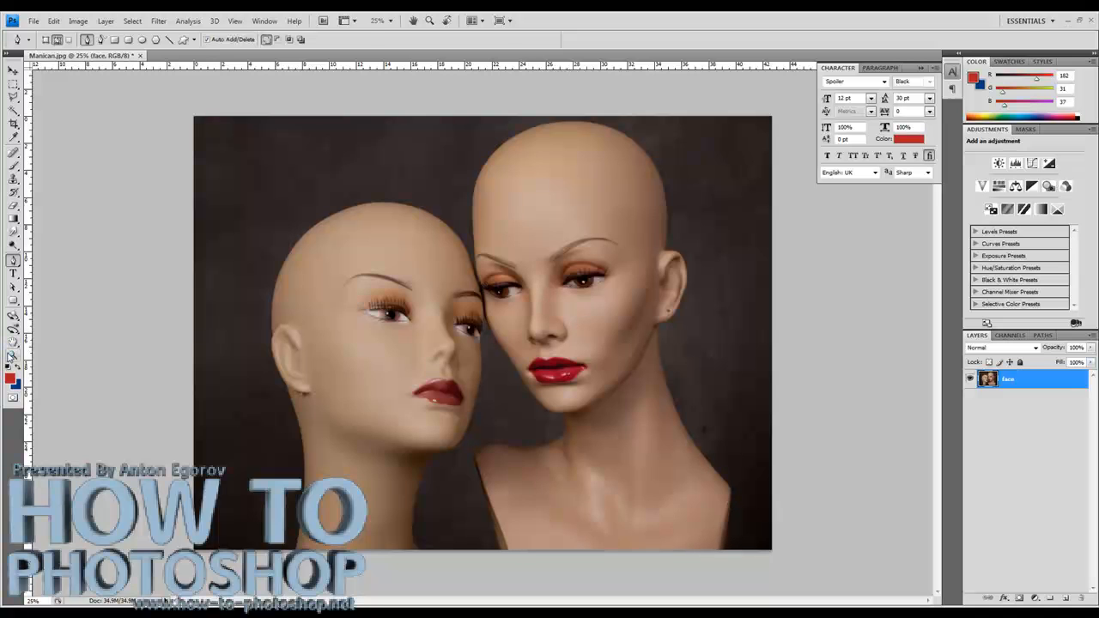
left_click(12, 354)
left_click_drag(678, 539, 745, 447)
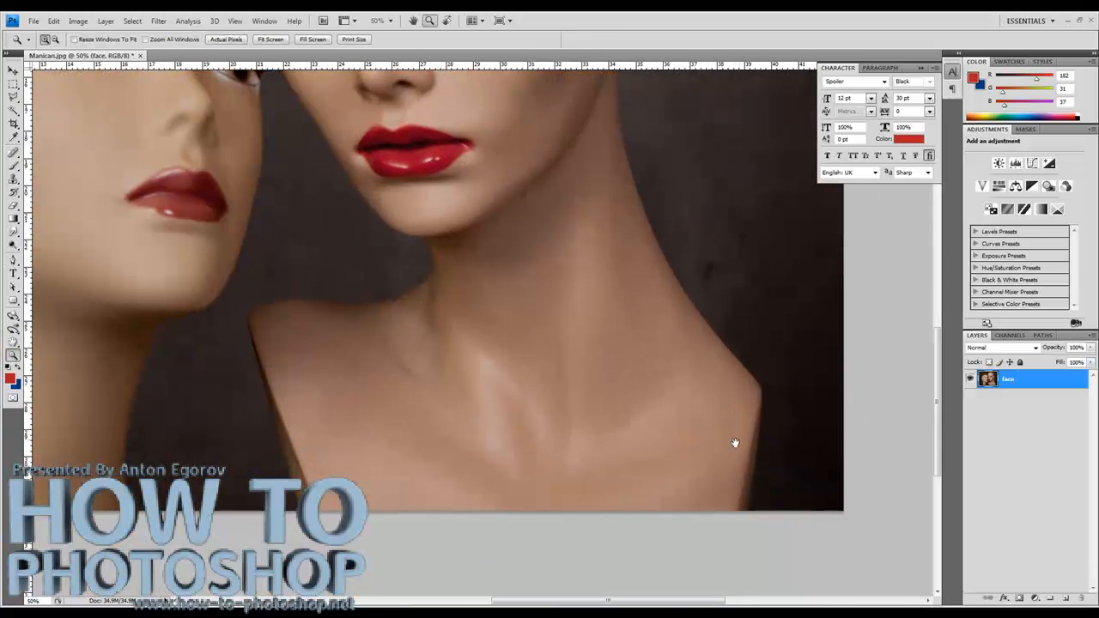
left_click_drag(609, 380, 613, 420)
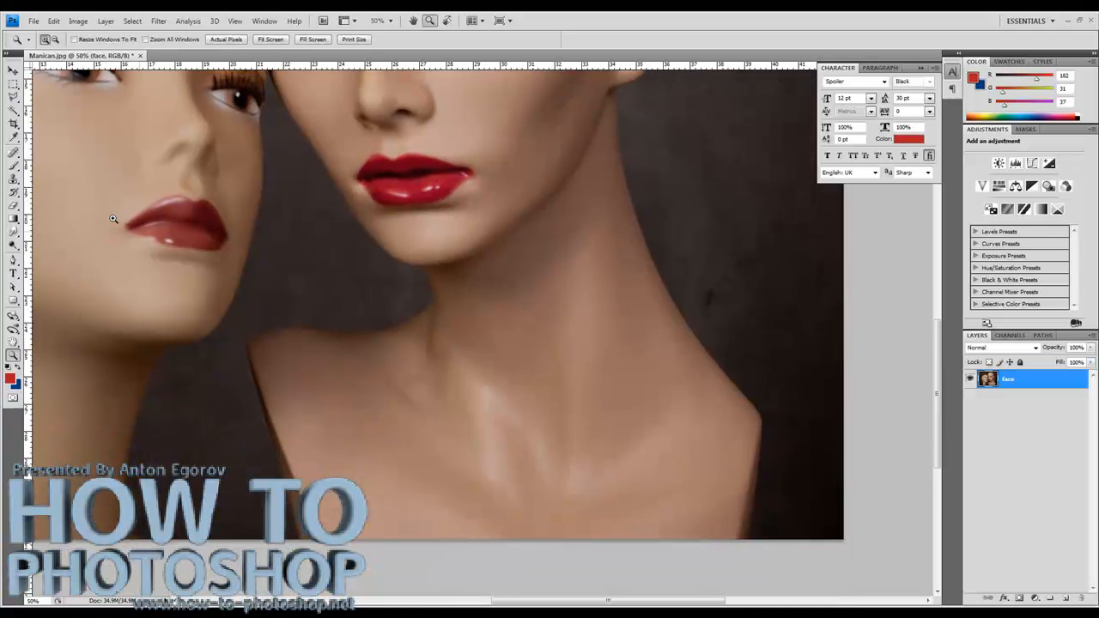
left_click(13, 259)
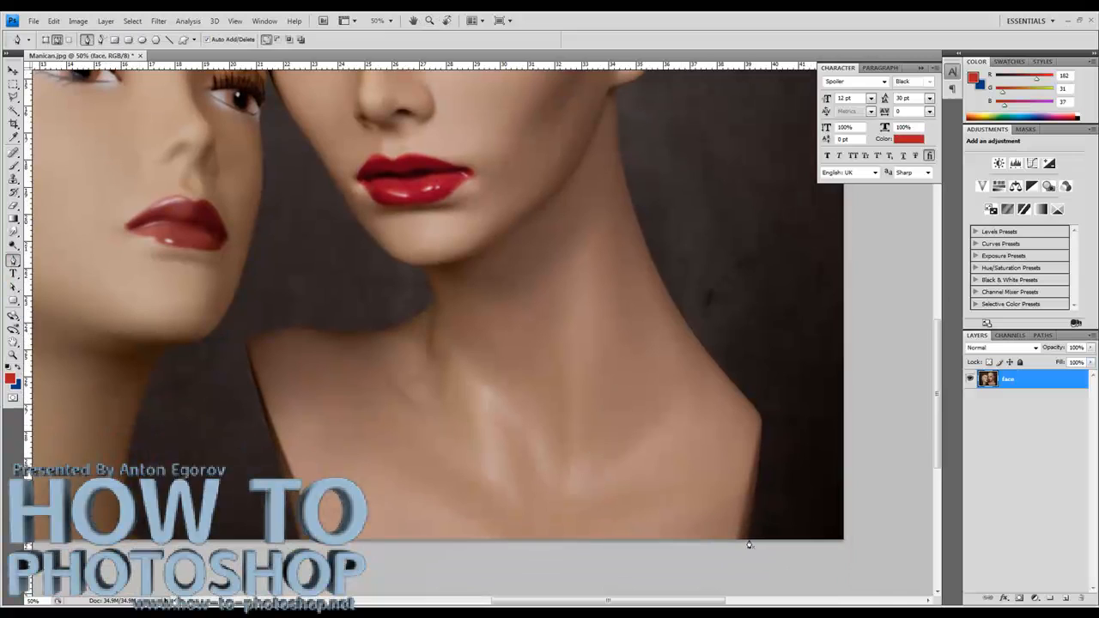
left_click_drag(760, 436, 716, 367)
left_click_drag(639, 224, 610, 130)
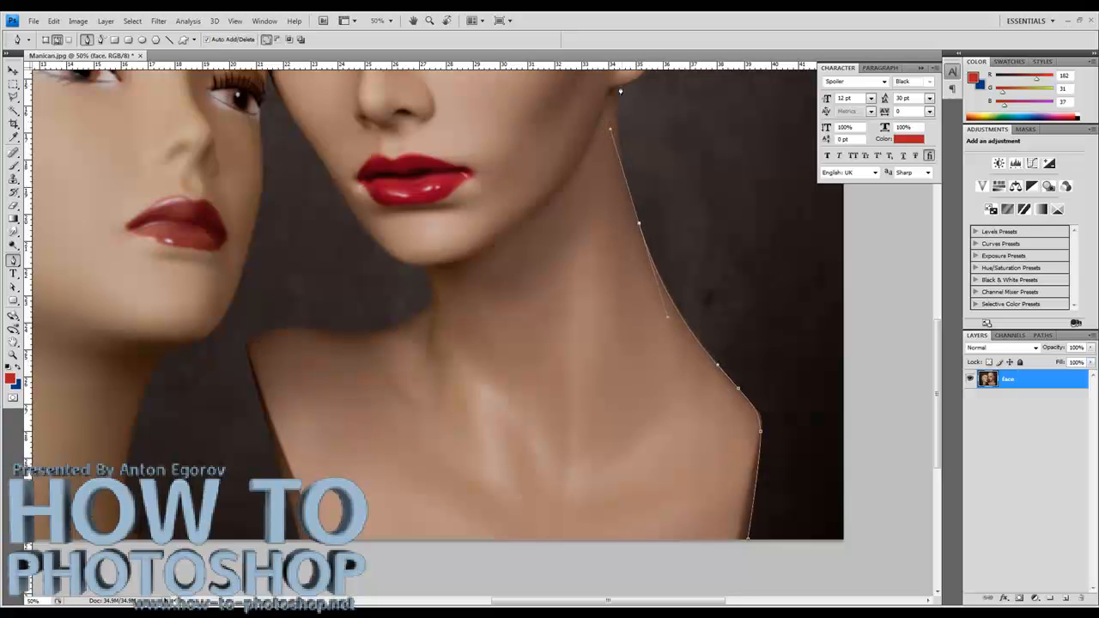
left_click(616, 90)
left_click_drag(682, 130, 655, 418)
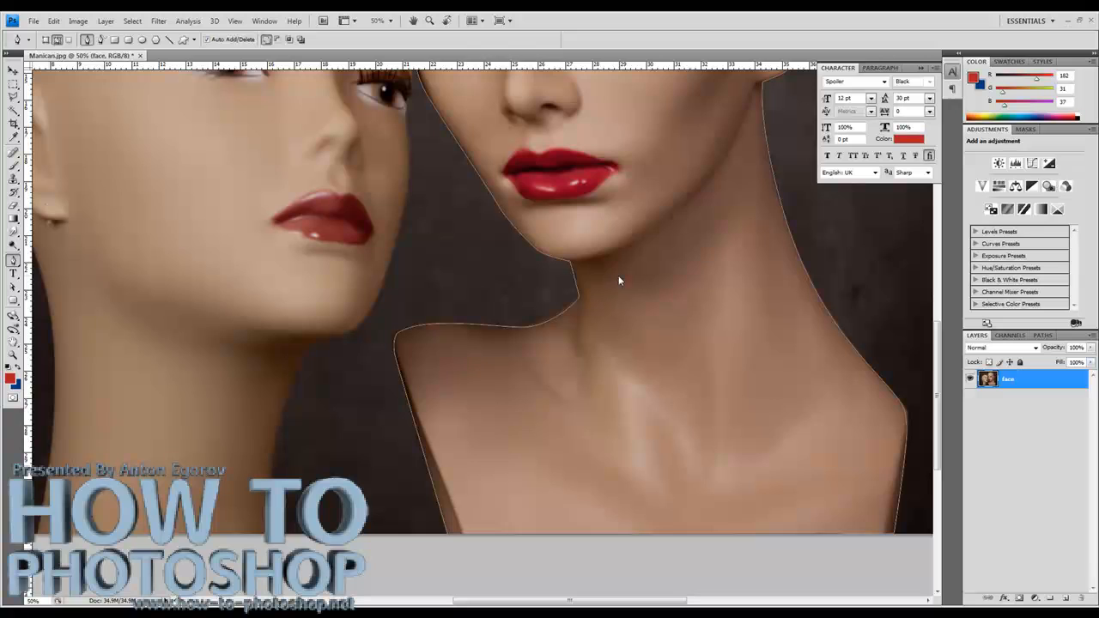
- Load the work path around the taller mannequin as a selection
key("z")
key("alt")
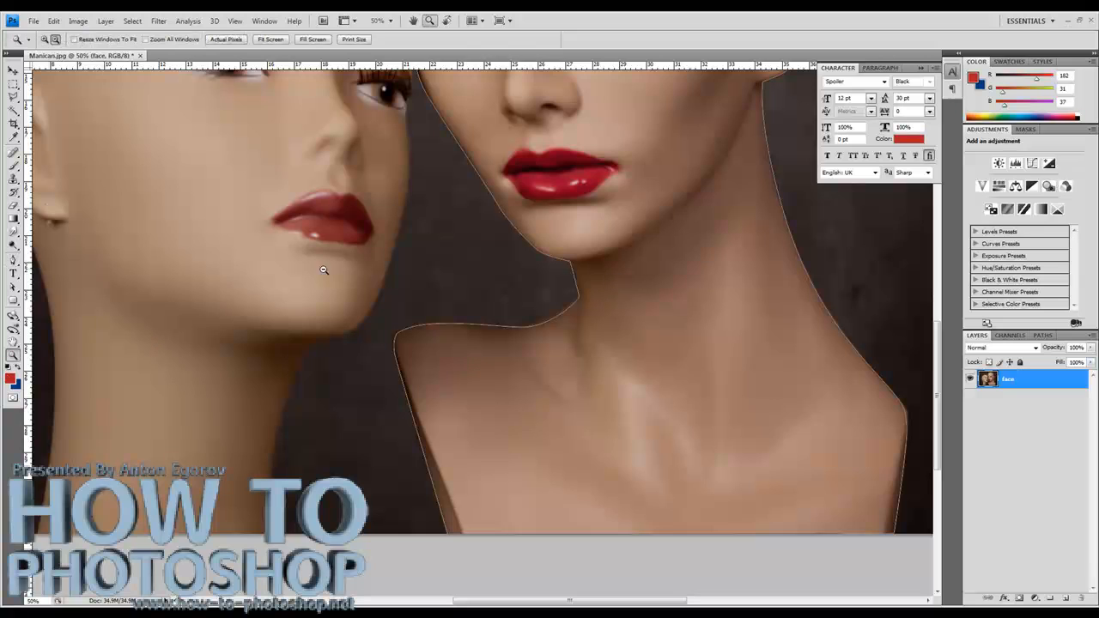
key("alt")
key("alt")
left_click(468, 225, "alt")
left_click(467, 227, "alt")
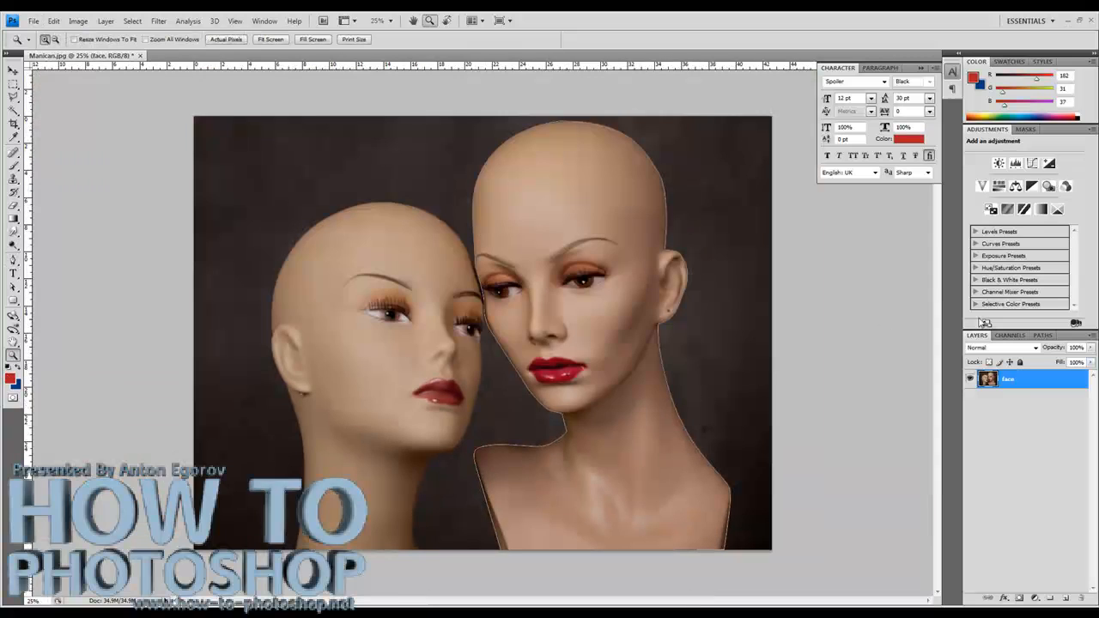
left_click(1043, 335)
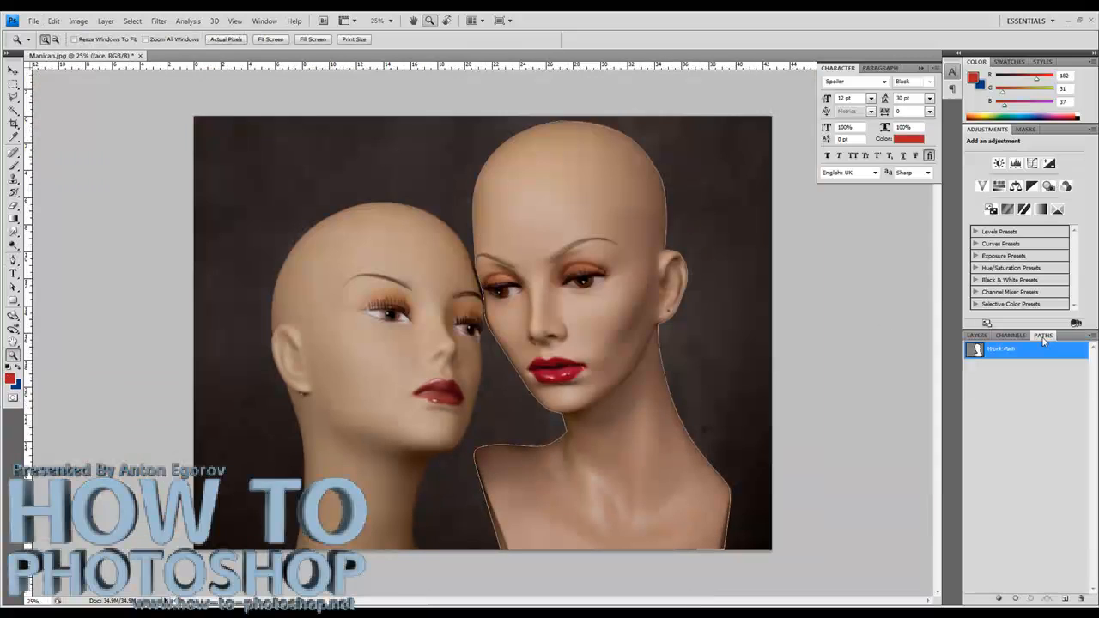
left_click(1030, 599)
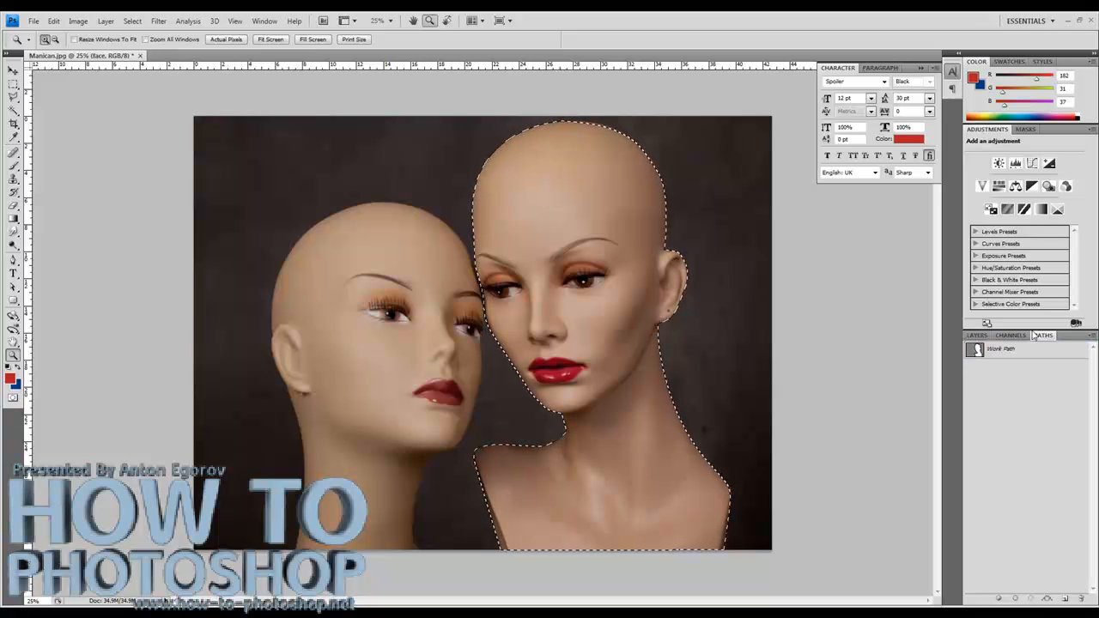
- Add a layer mask to the face layer from the selection and move the cut-out mannequin toward the canvas centre
left_click(978, 335)
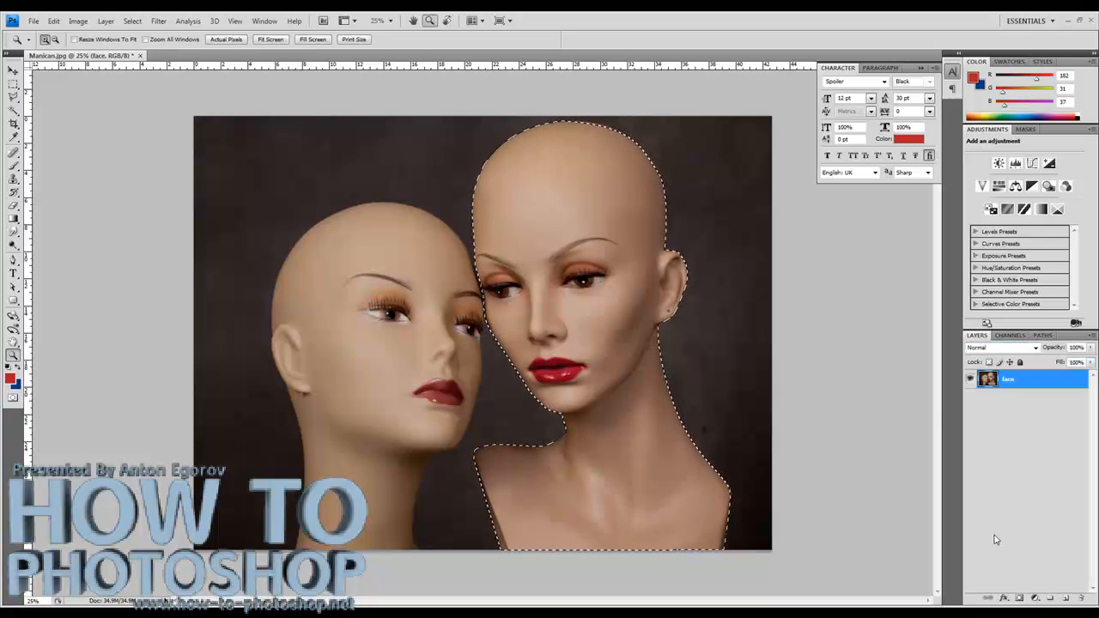
left_click(1019, 598)
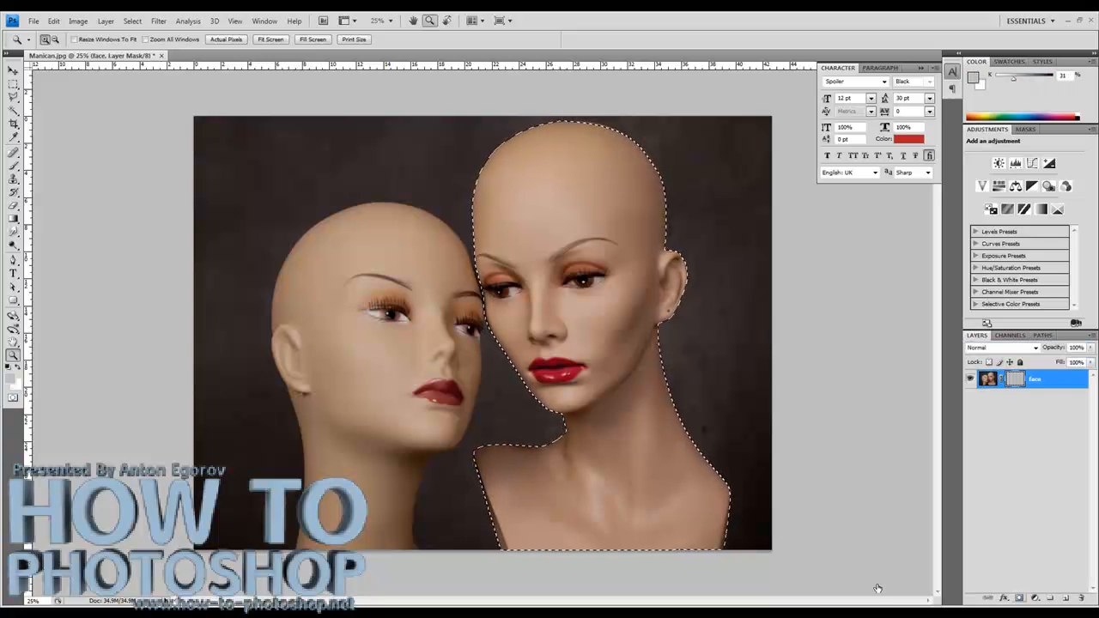
key("v")
left_click_drag(591, 304, 495, 307)
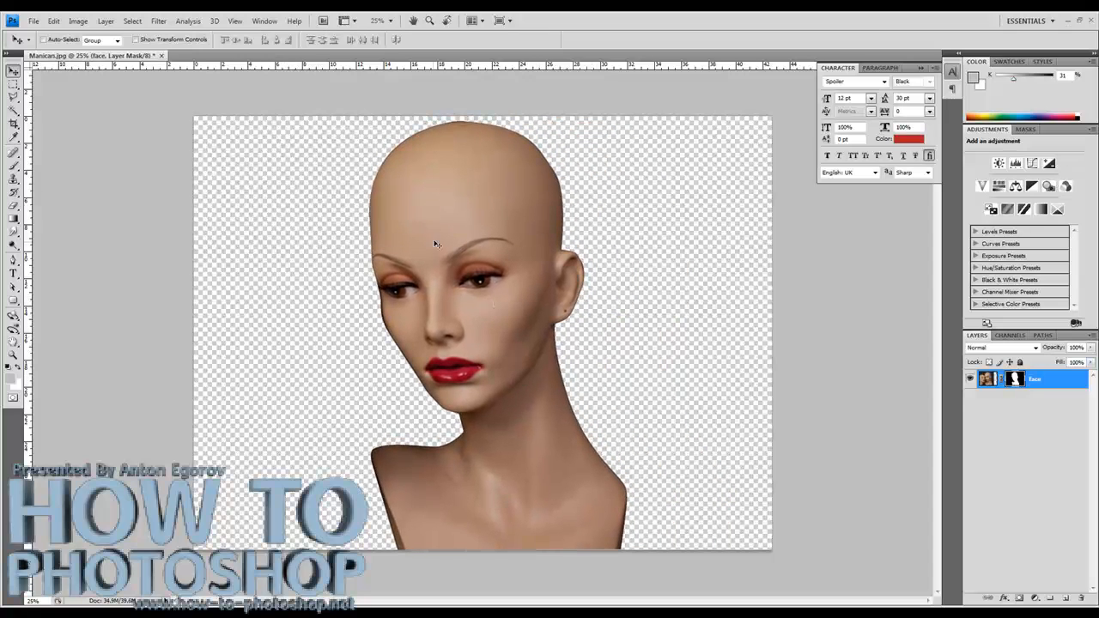
- Crop the canvas to a portrait format around the mannequin, extending it upward to add empty space above the head
left_click(12, 123)
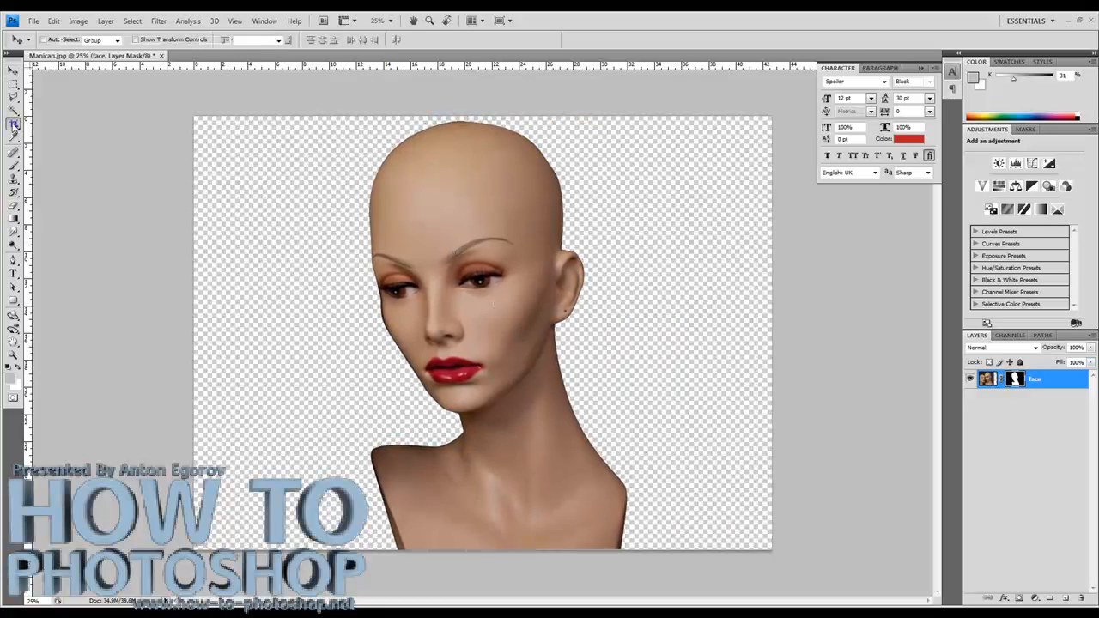
left_click_drag(287, 111, 649, 549)
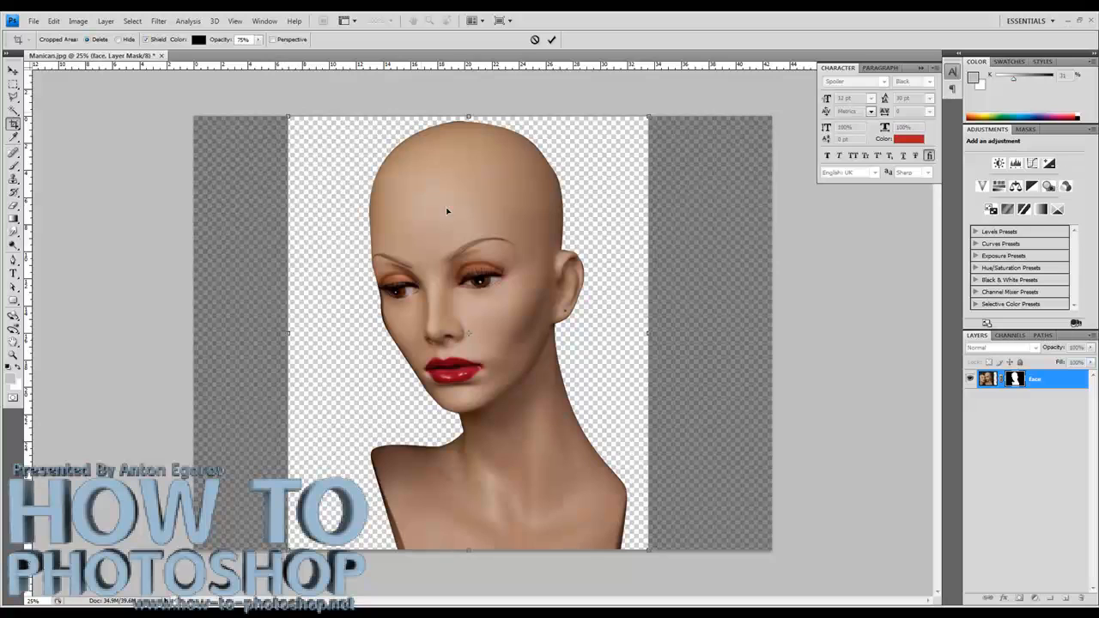
key("ctrl+minus")
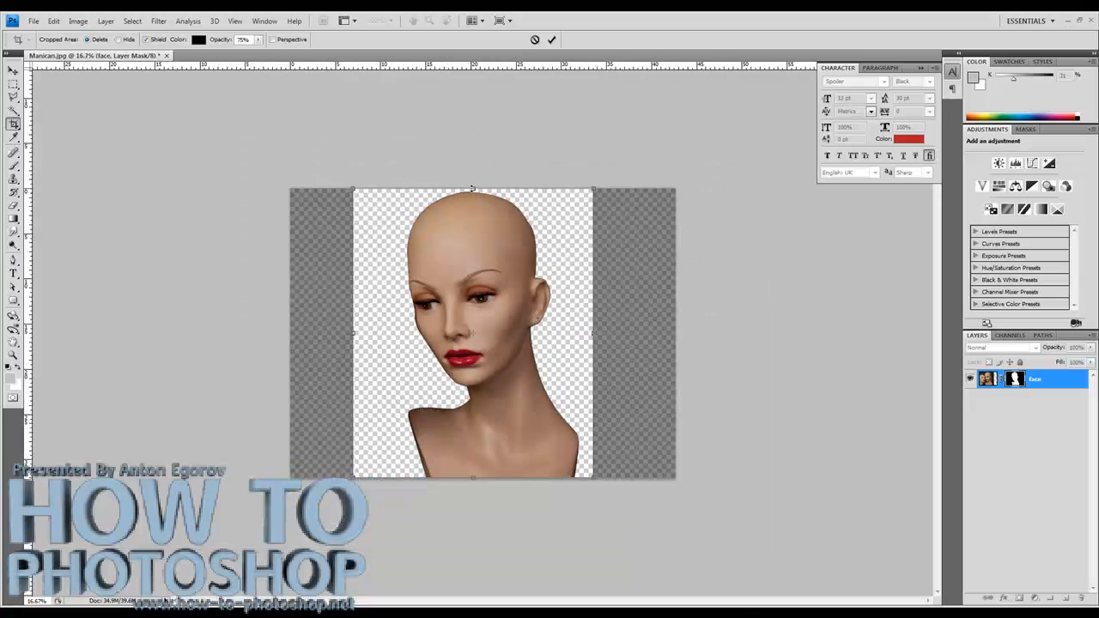
left_click_drag(469, 171, 455, 75)
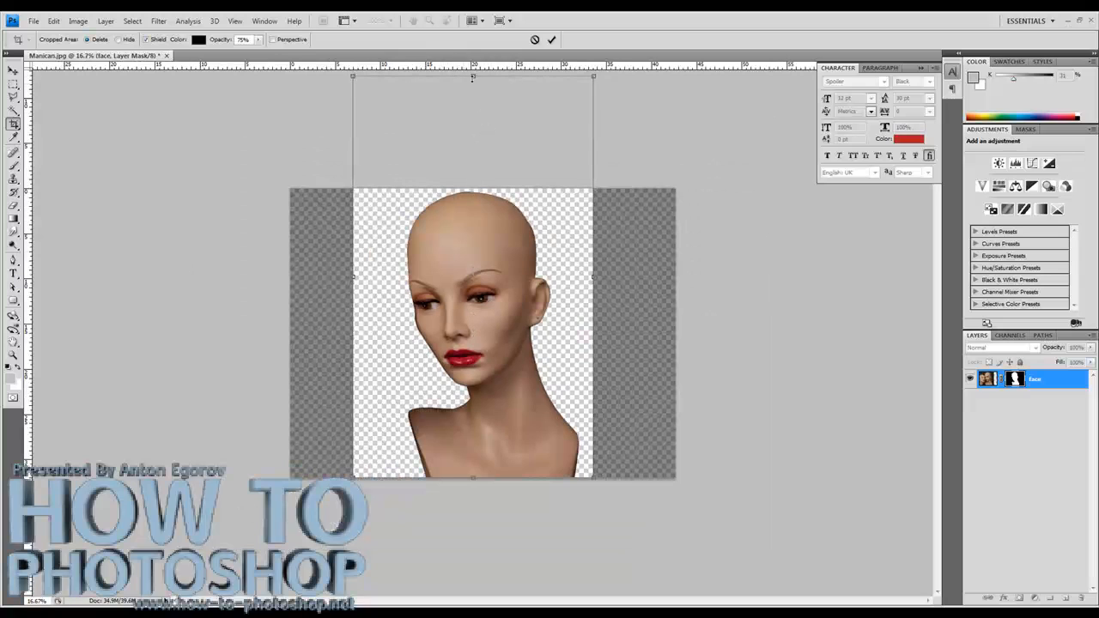
key("Return")
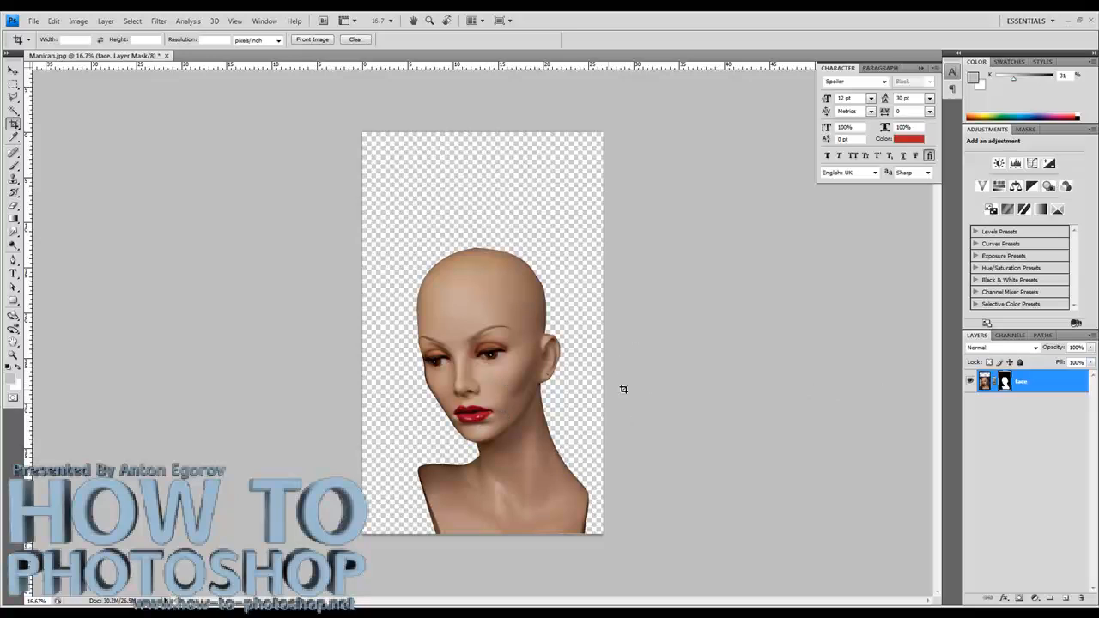
- Create a new layer beneath the face layer and name it "br"
left_click(1065, 598)
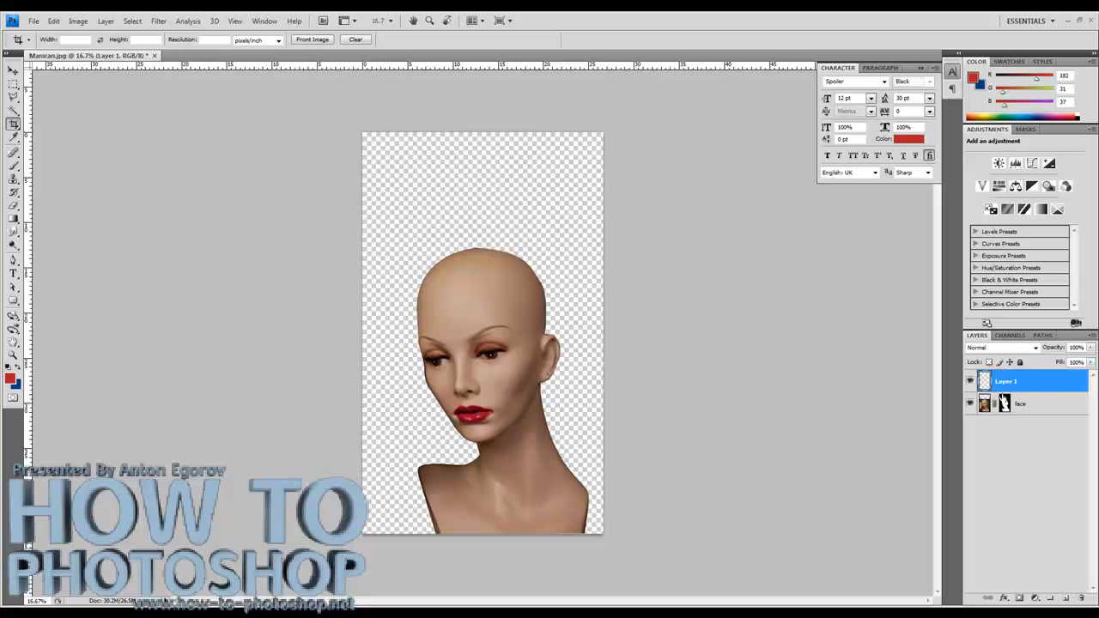
left_click_drag(1004, 383, 1002, 438)
double_click(1007, 404)
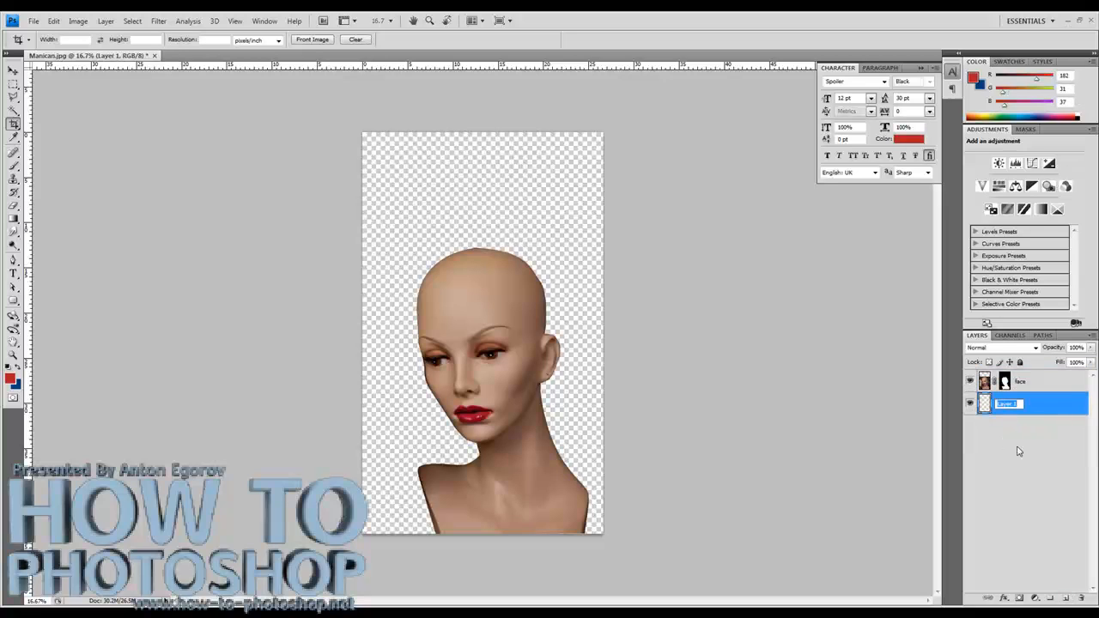
type("br")
key("Return")
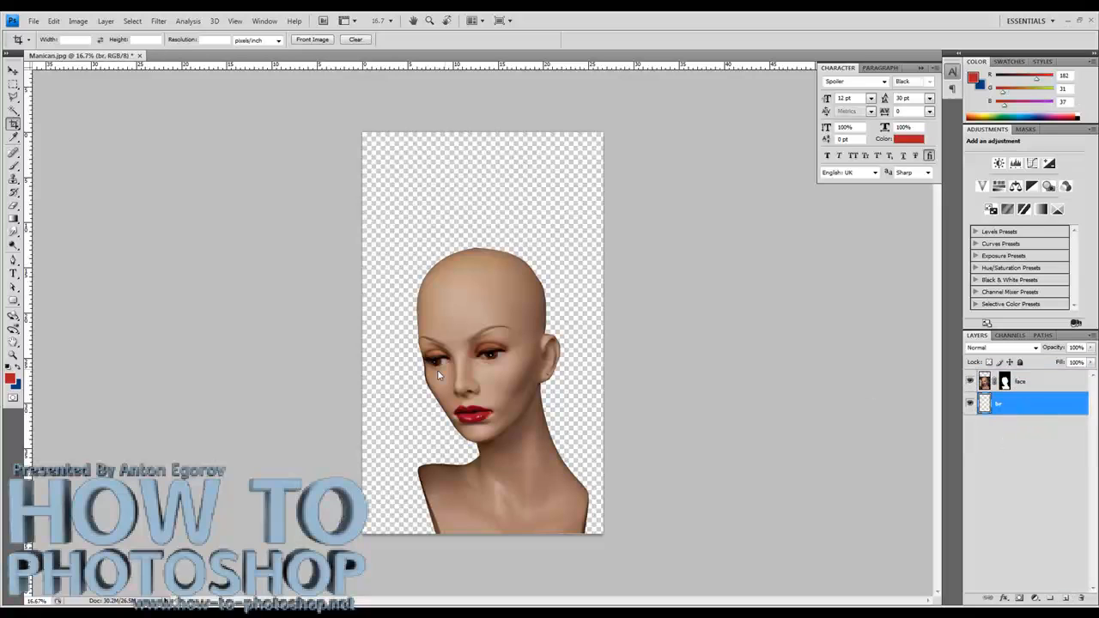
- Set the foreground color to black (000000) and fill the br layer with it
left_click(10, 378)
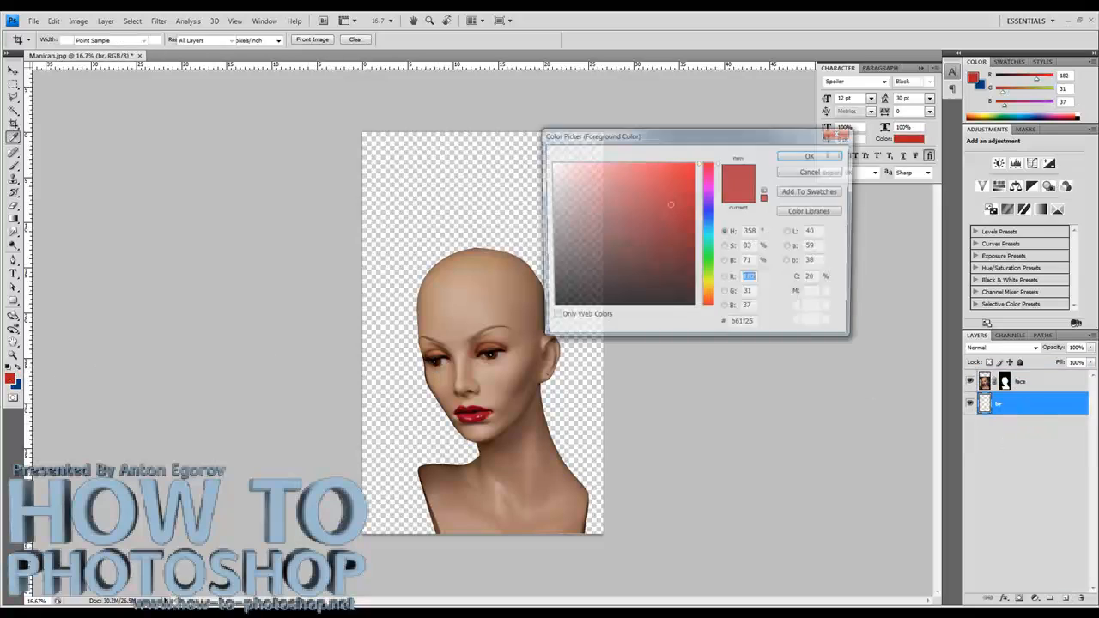
left_click_drag(560, 300, 545, 311)
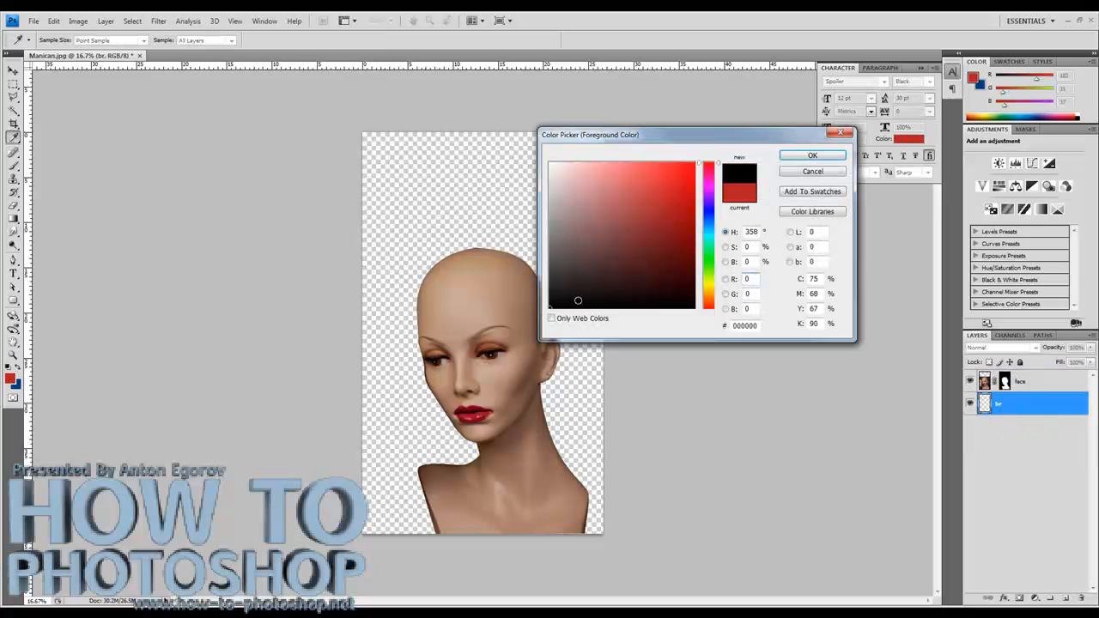
left_click(819, 155)
left_click(53, 20)
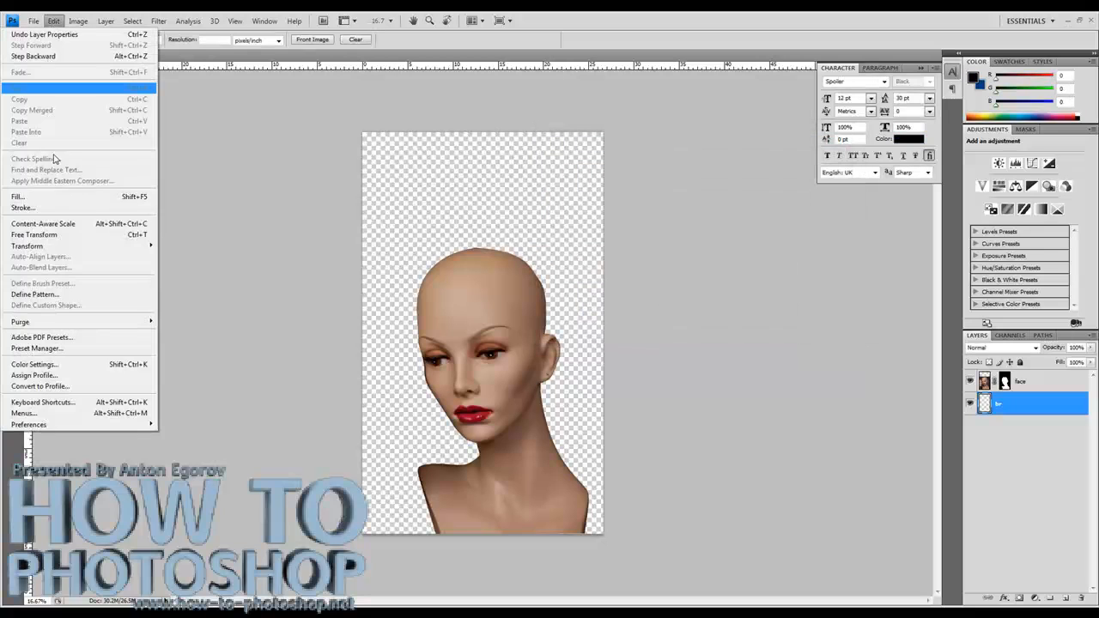
left_click(47, 196)
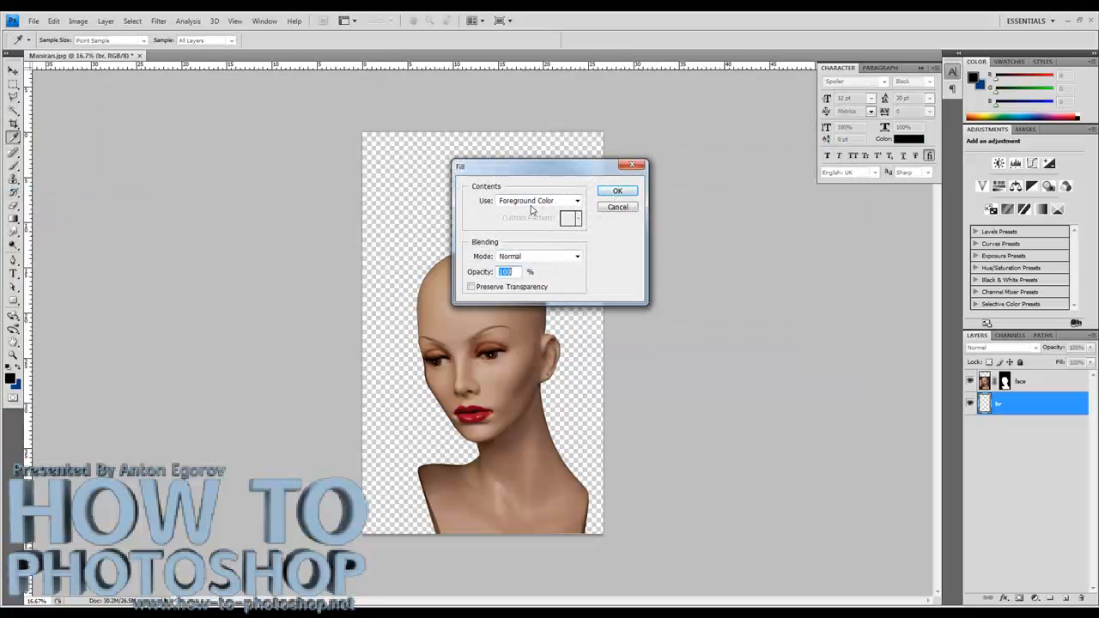
left_click(617, 190)
key("c")
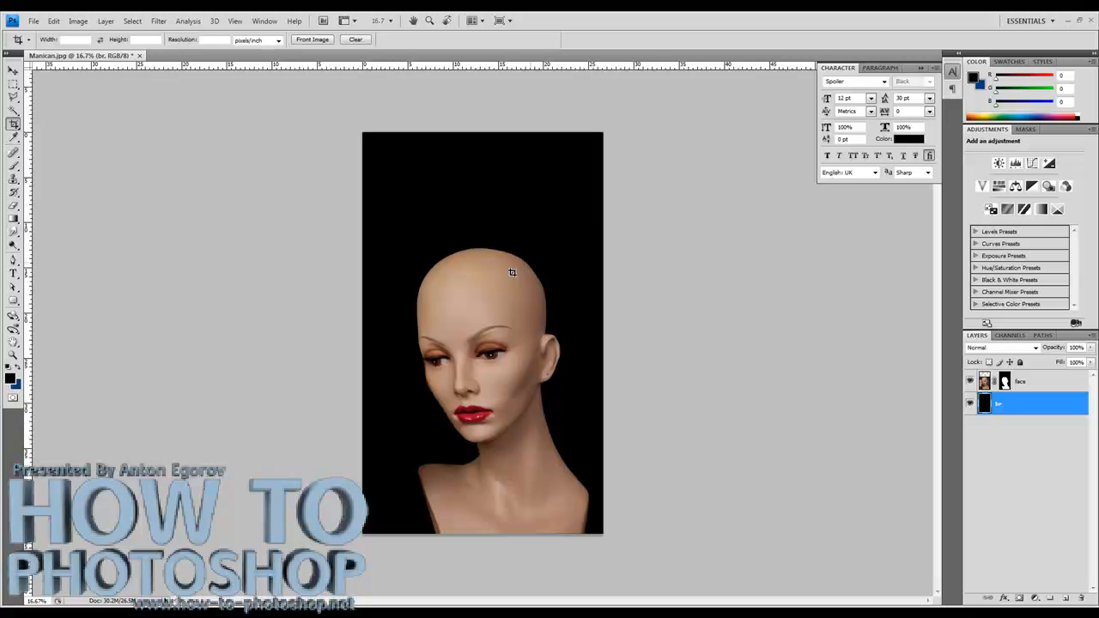
- Remove the layer mask from the face layer, applying it to the layer
left_click(984, 382)
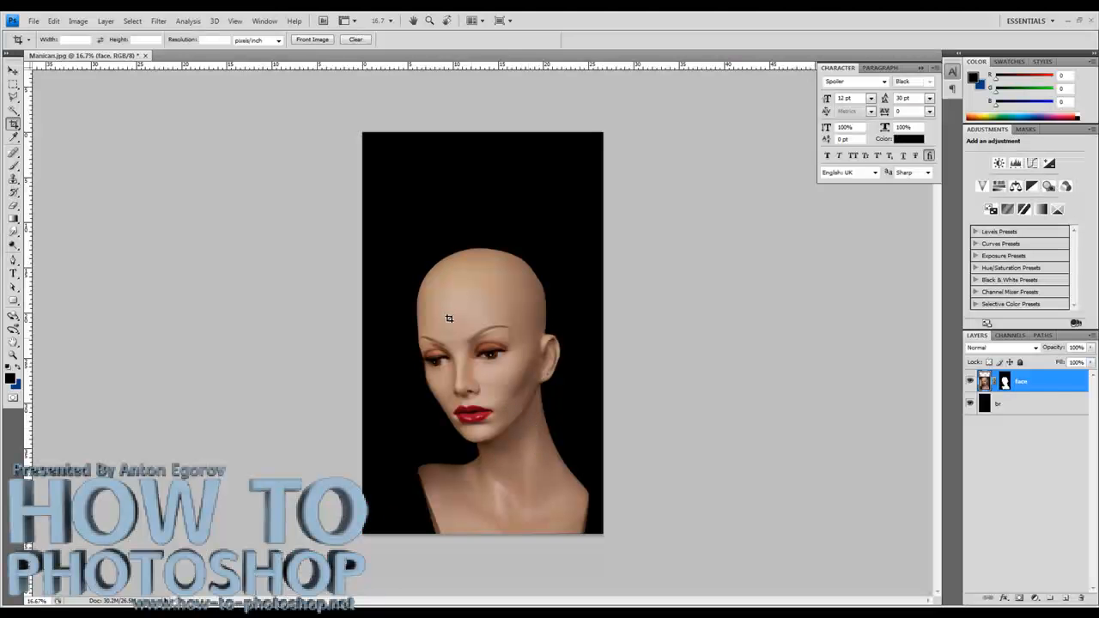
left_click(1005, 381)
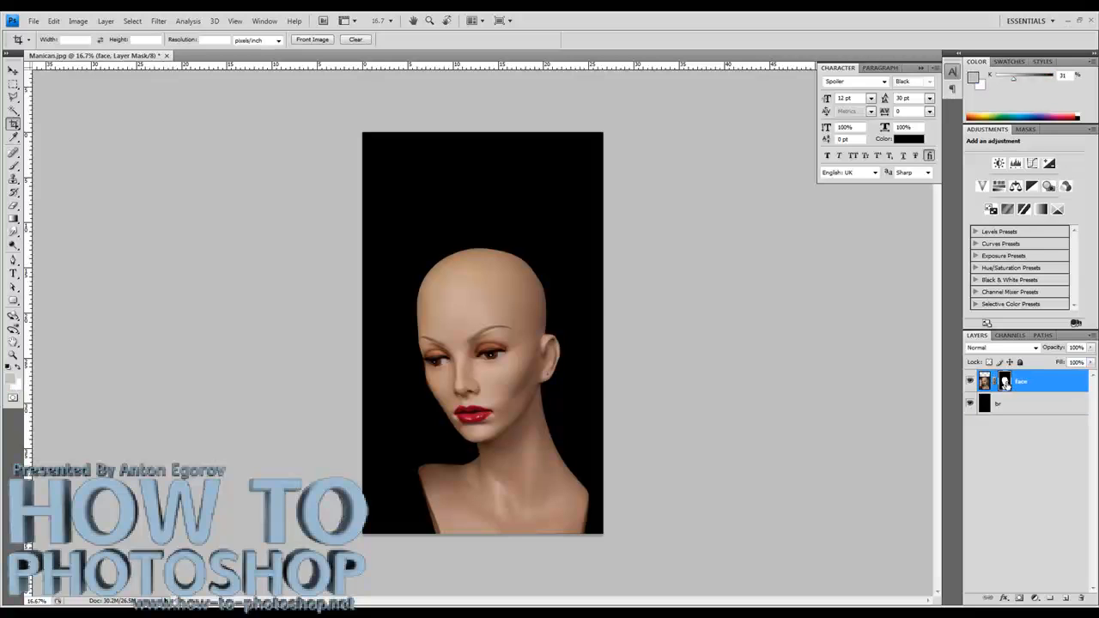
left_click_drag(1005, 381, 1081, 596)
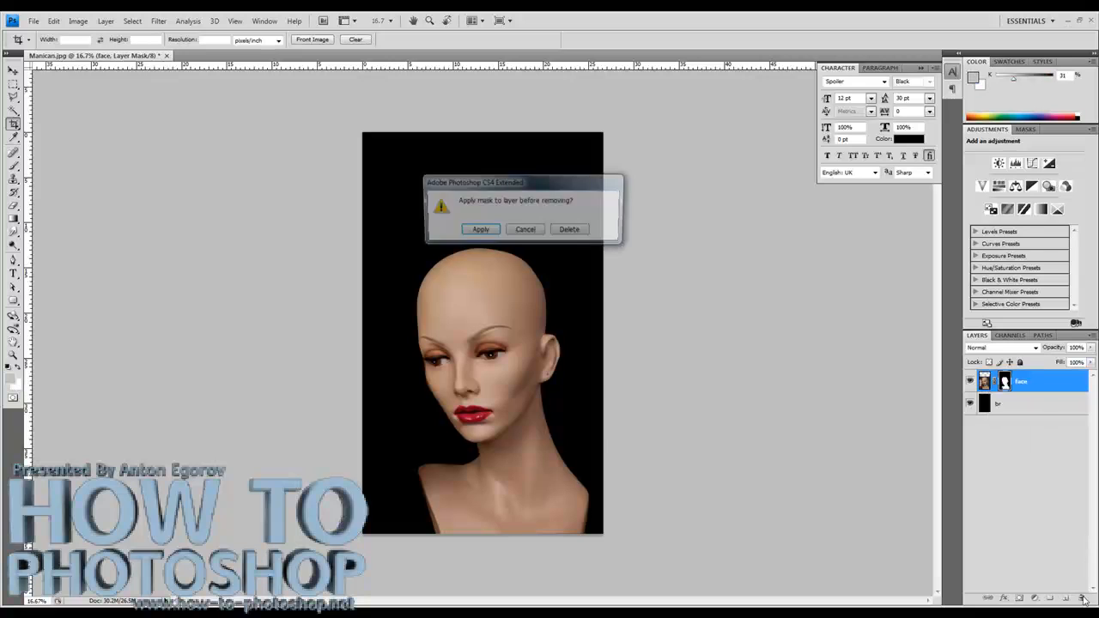
left_click(470, 230)
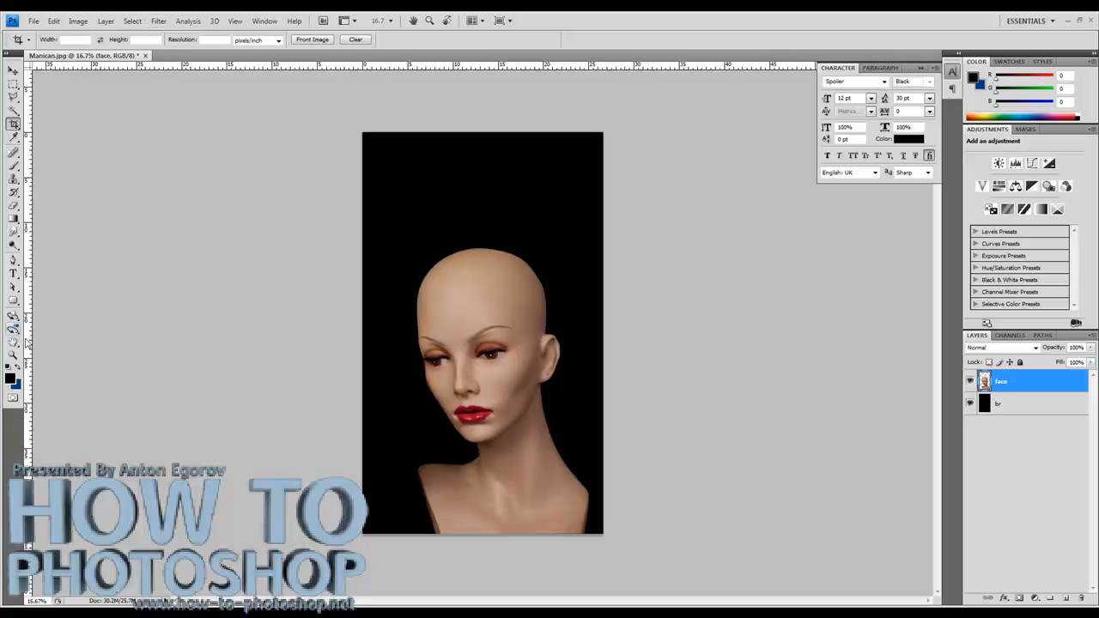
- Apply the Poster Edges filter to the face layer with Edge Thickness 0, Edge Intensity 0 and Posterization 2
left_click(158, 21)
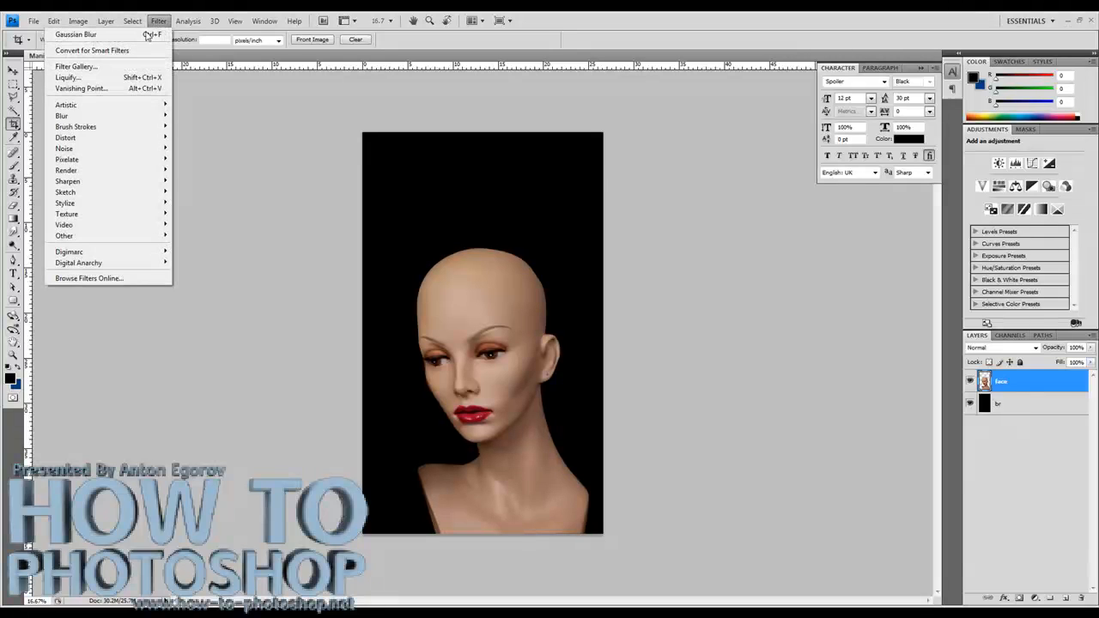
mouse_move(105, 108)
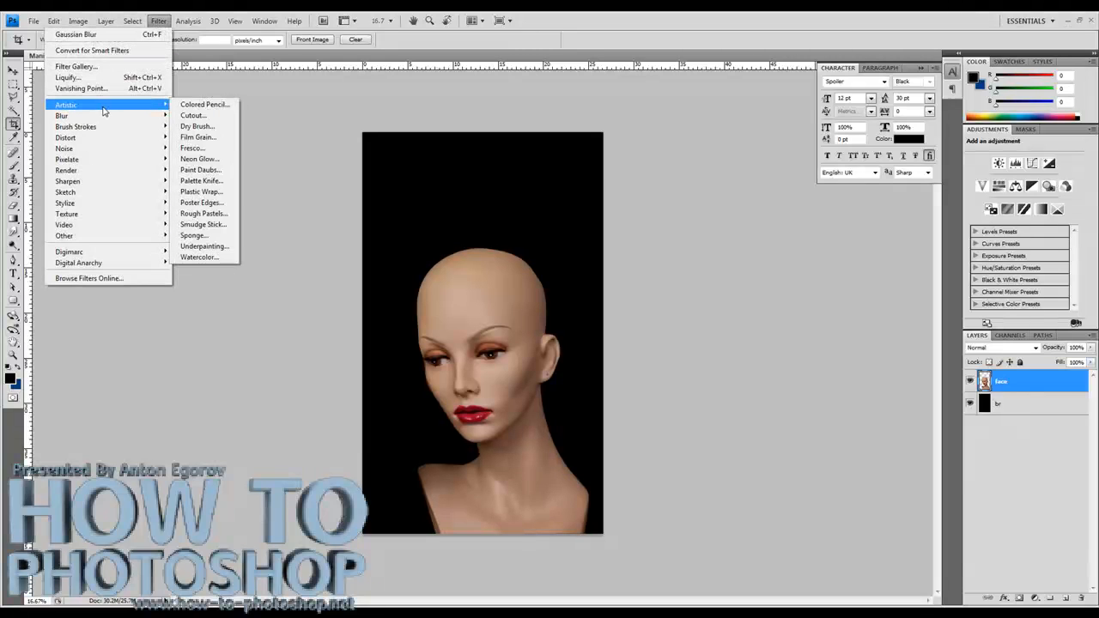
left_click(234, 214)
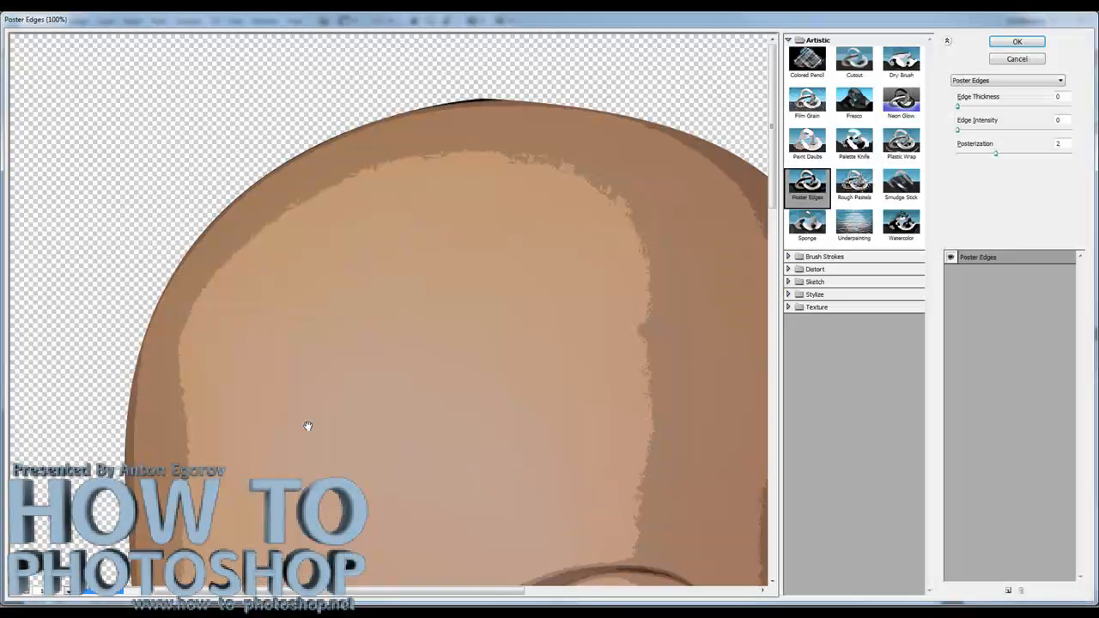
left_click(17, 593)
left_click(17, 593)
left_click(17, 593)
left_click_drag(415, 371, 424, 306)
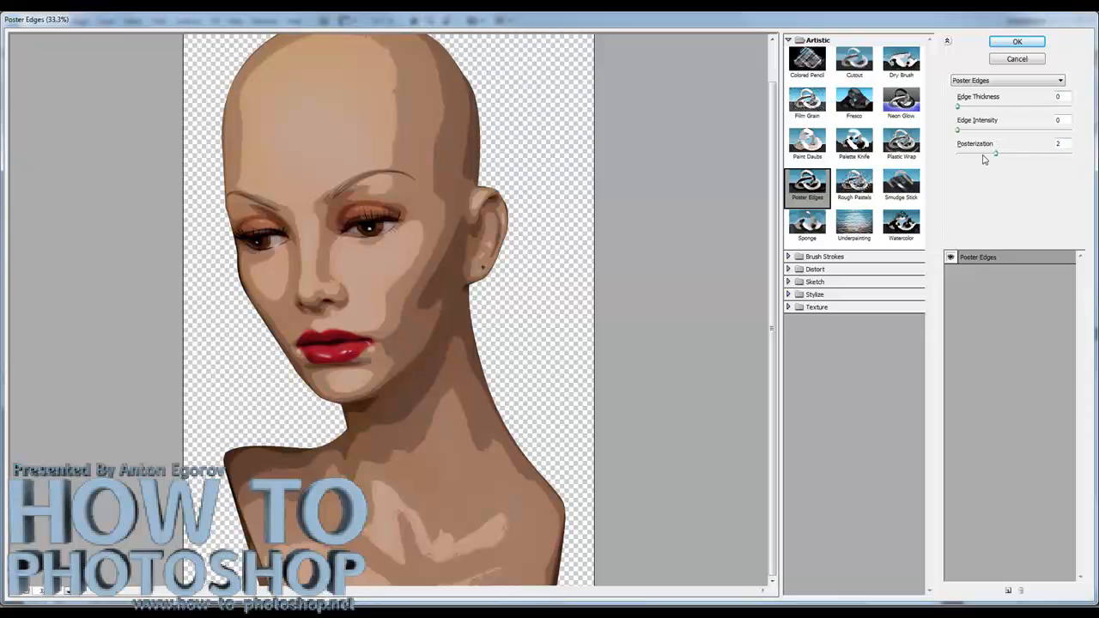
left_click_drag(958, 130, 1016, 131)
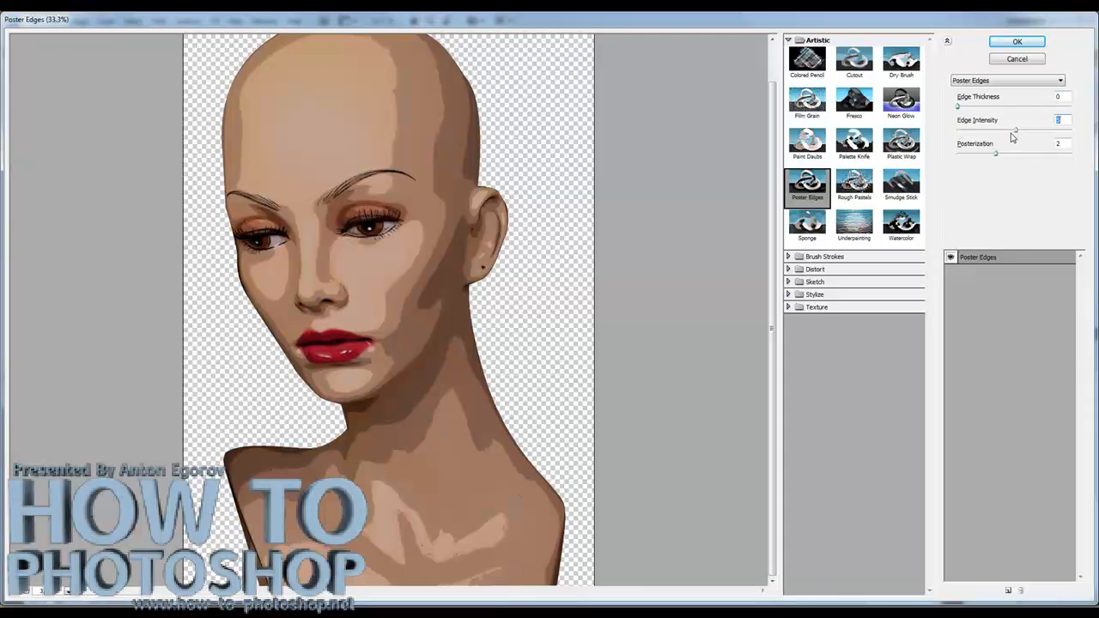
left_click_drag(1014, 131, 957, 131)
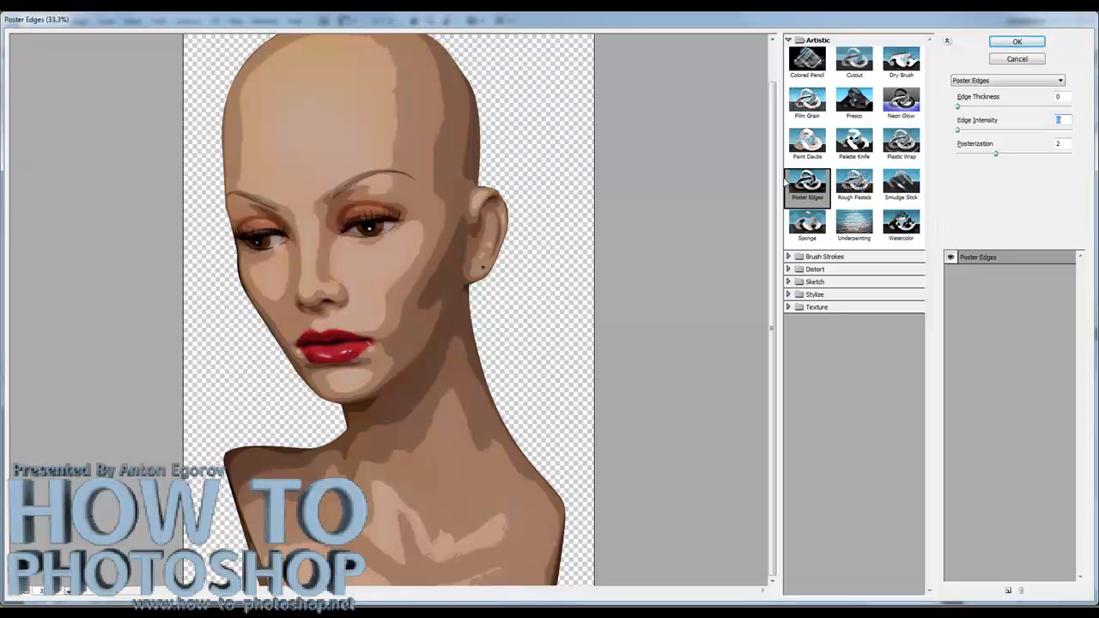
left_click(1015, 43)
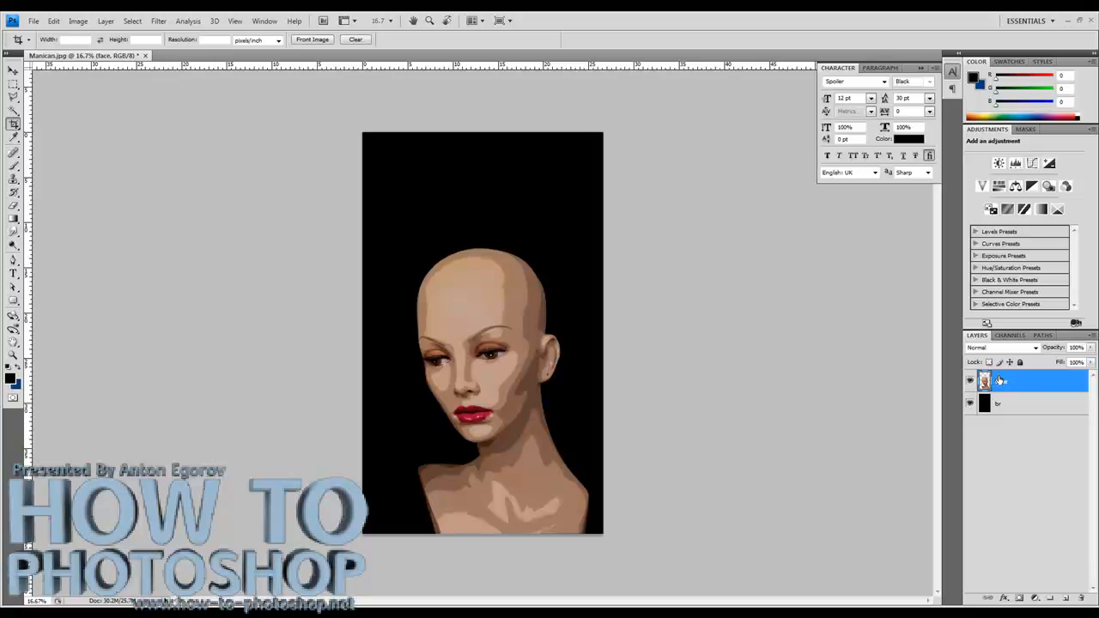
- Duplicate the face layer, placing the copy beneath the original, and hide the copy
left_click_drag(1000, 380, 996, 395)
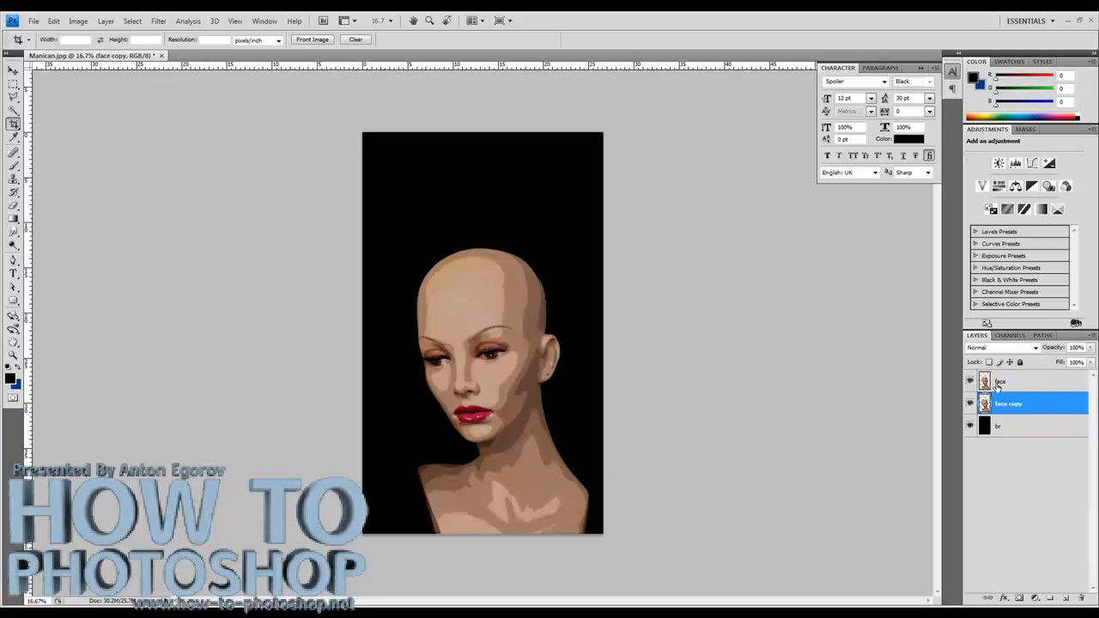
left_click(969, 404)
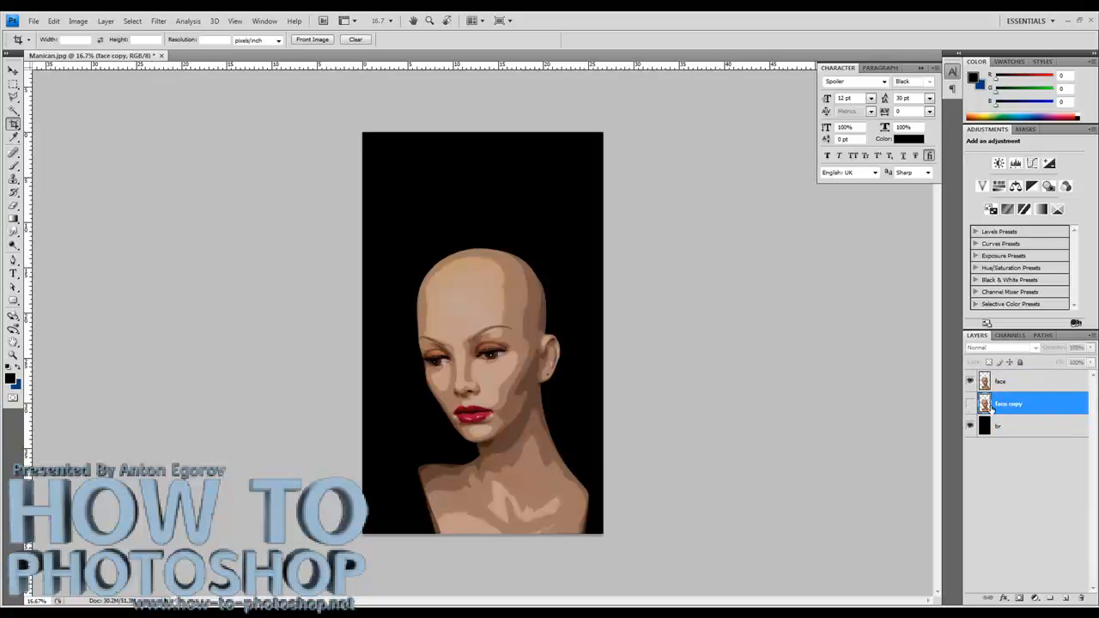
- Colorize the face layer blue using Hue/Saturation with Hue 209, Saturation 25 and Lightness 0
left_click(1002, 383)
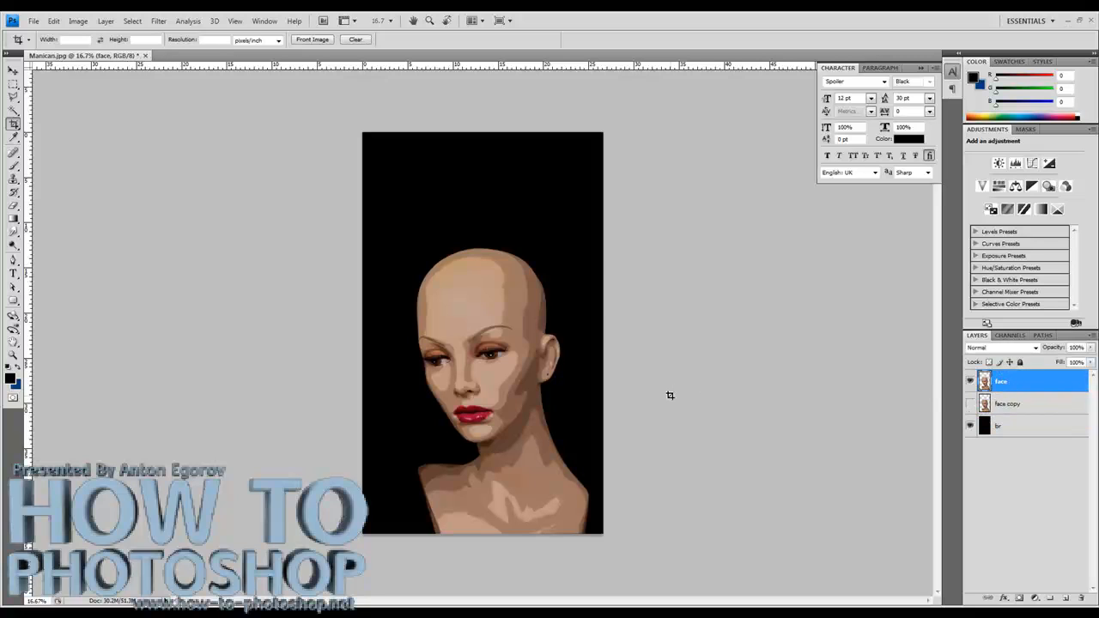
left_click(78, 22)
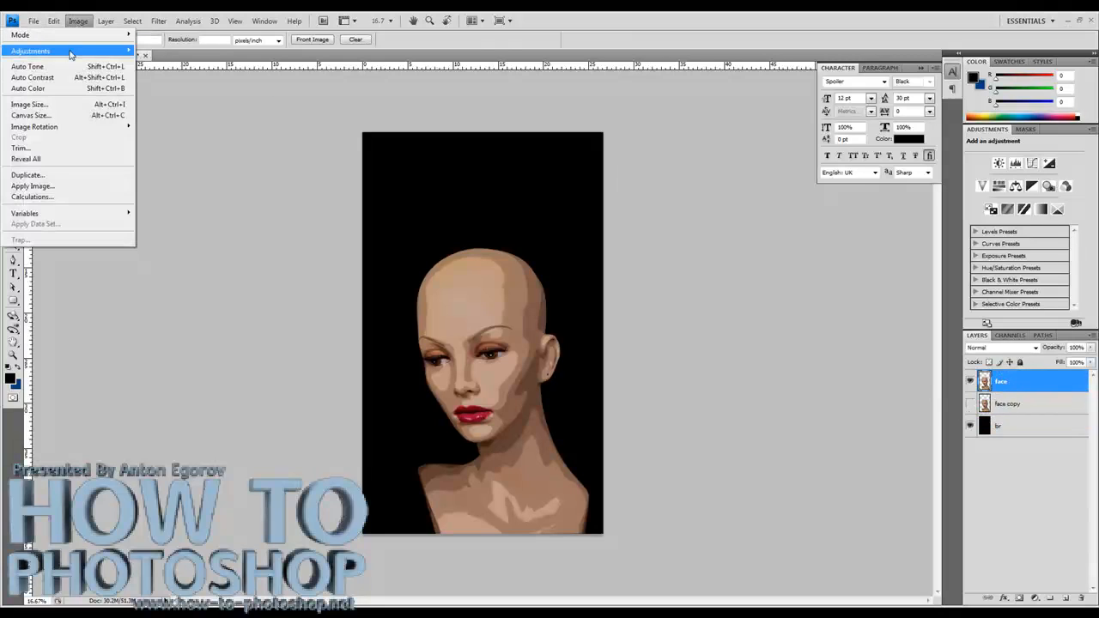
mouse_move(72, 52)
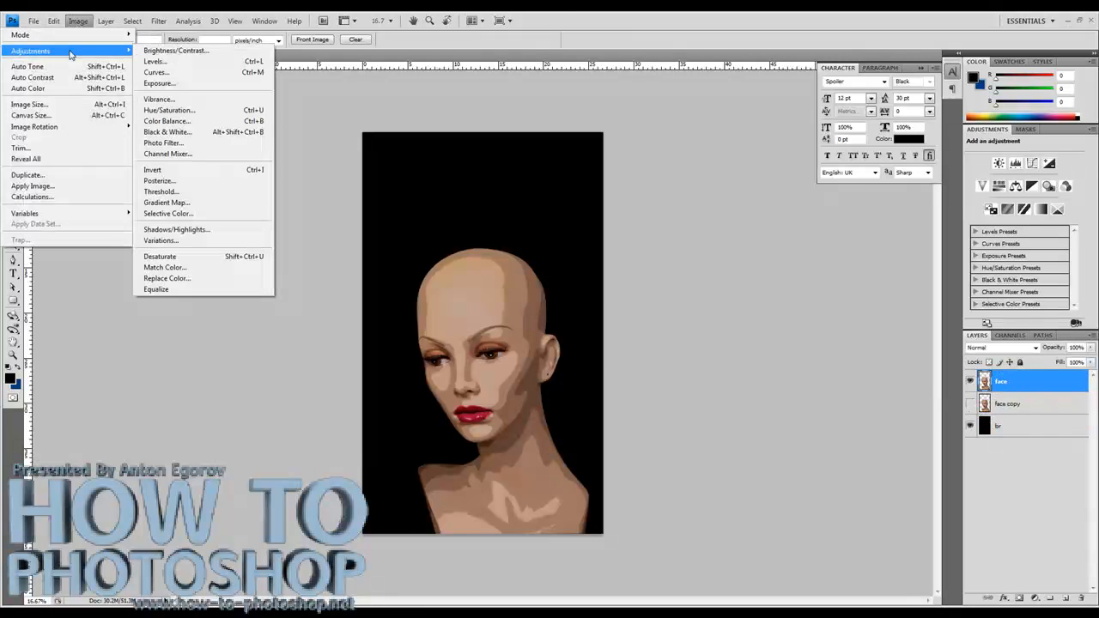
left_click(185, 112)
left_click_drag(664, 207, 656, 207)
left_click(762, 256)
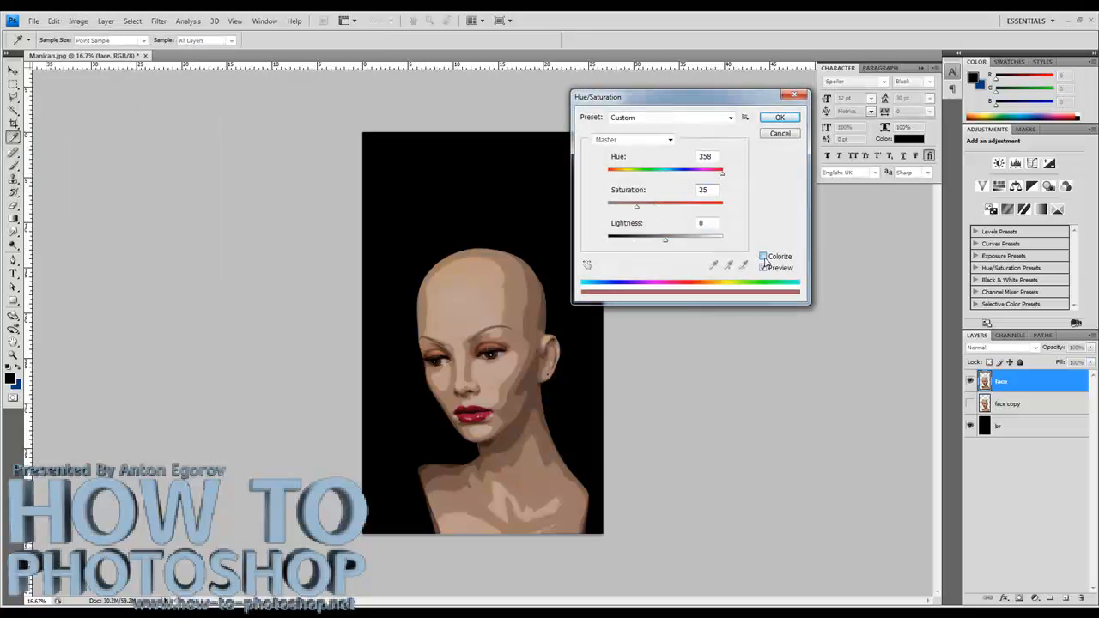
left_click_drag(721, 171, 676, 175)
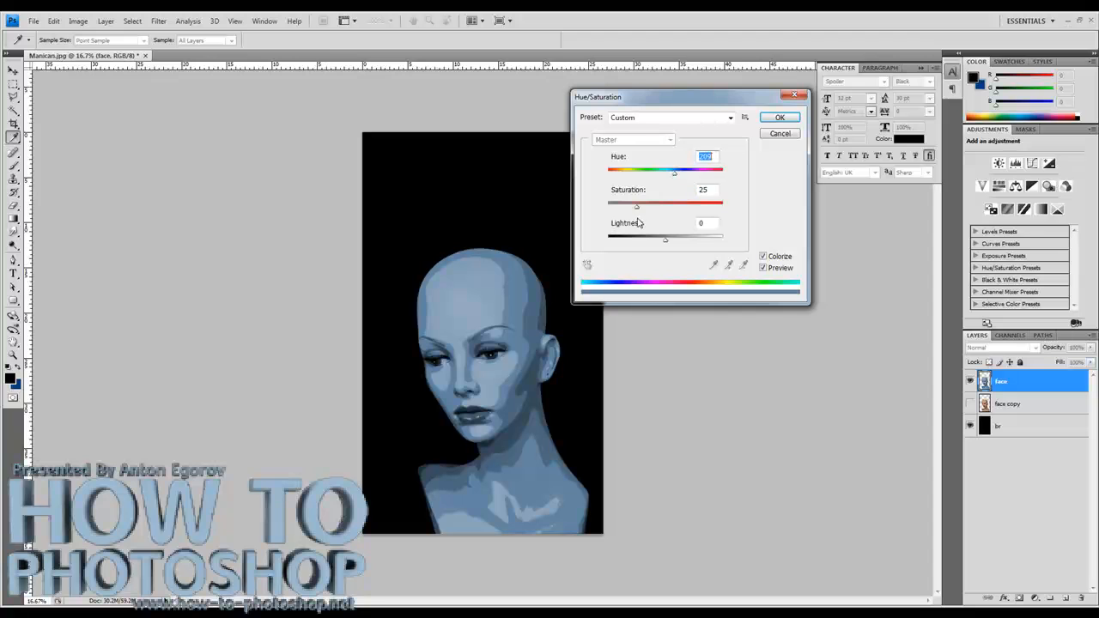
left_click(780, 118)
key("c")
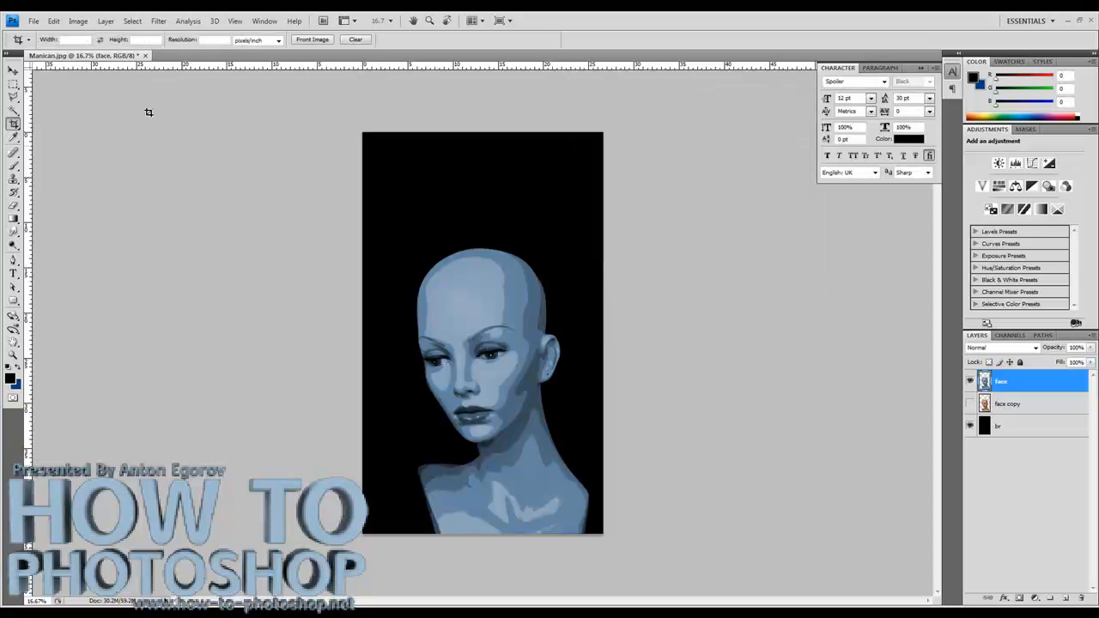
- Boost the face layer's contrast with an S-shaped RGB curve through input 69, output 48 and input 213, output 229
left_click(77, 21)
mouse_move(49, 55)
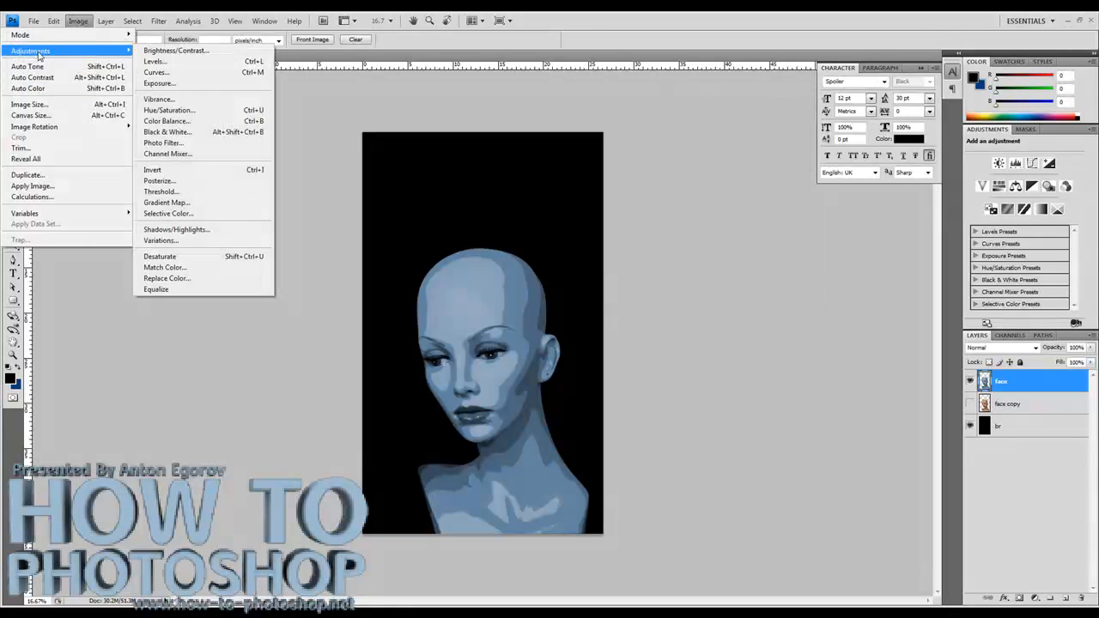
left_click(154, 72)
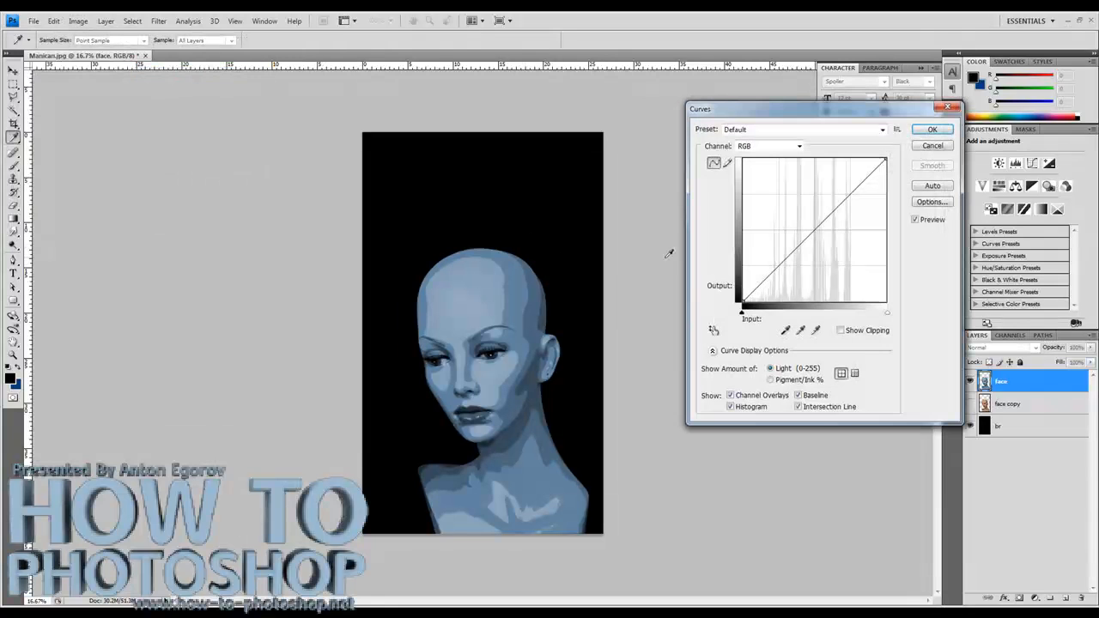
left_click_drag(777, 267, 778, 273)
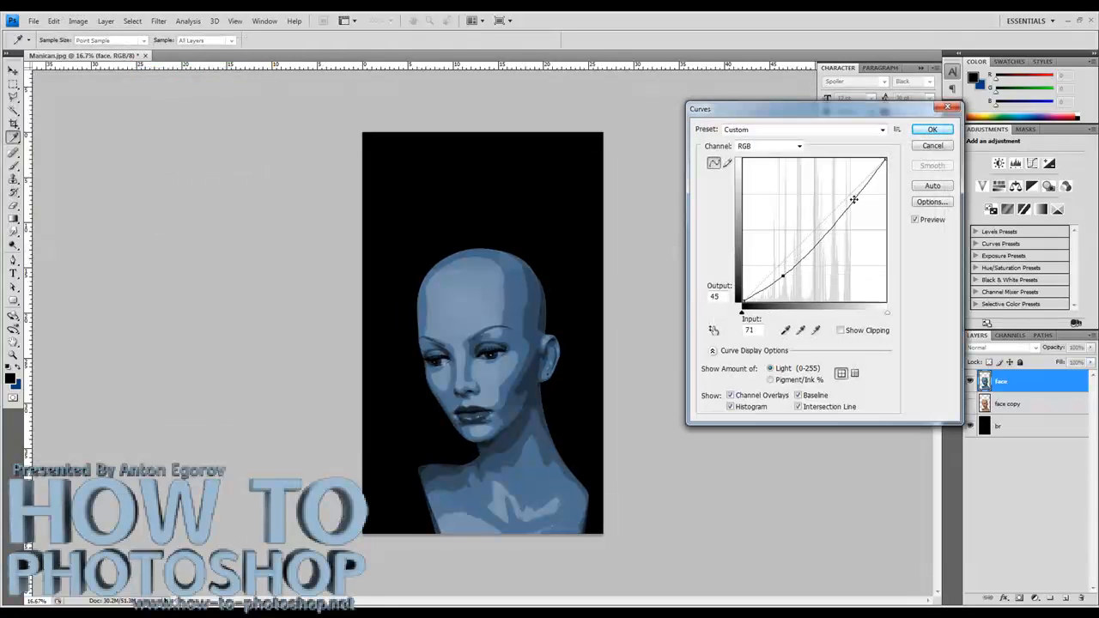
left_click_drag(868, 184, 861, 173)
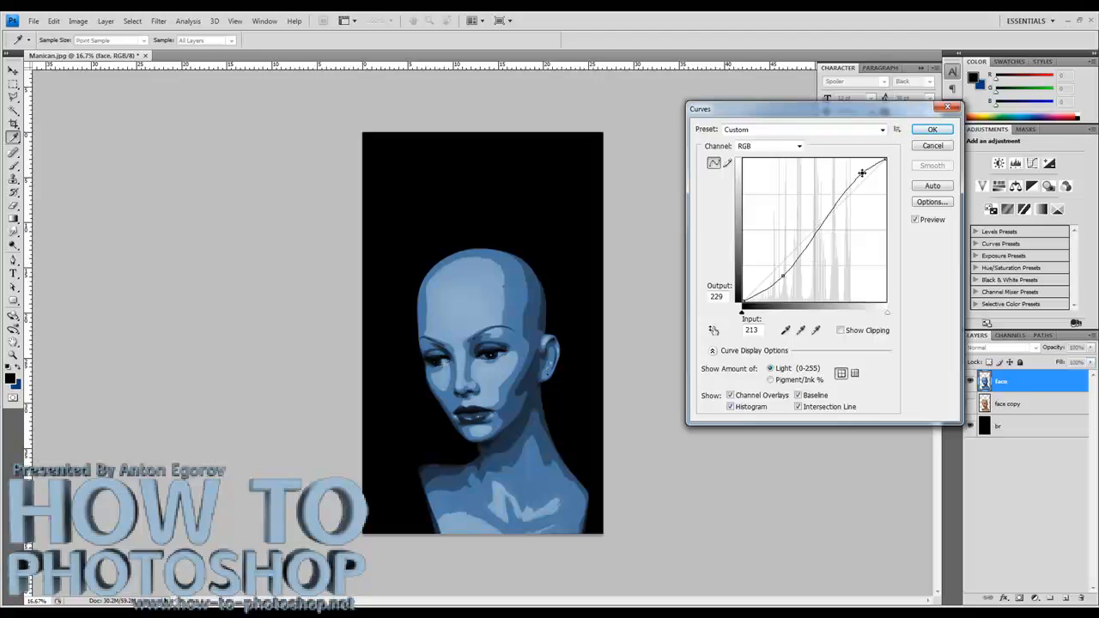
left_click_drag(783, 277, 781, 274)
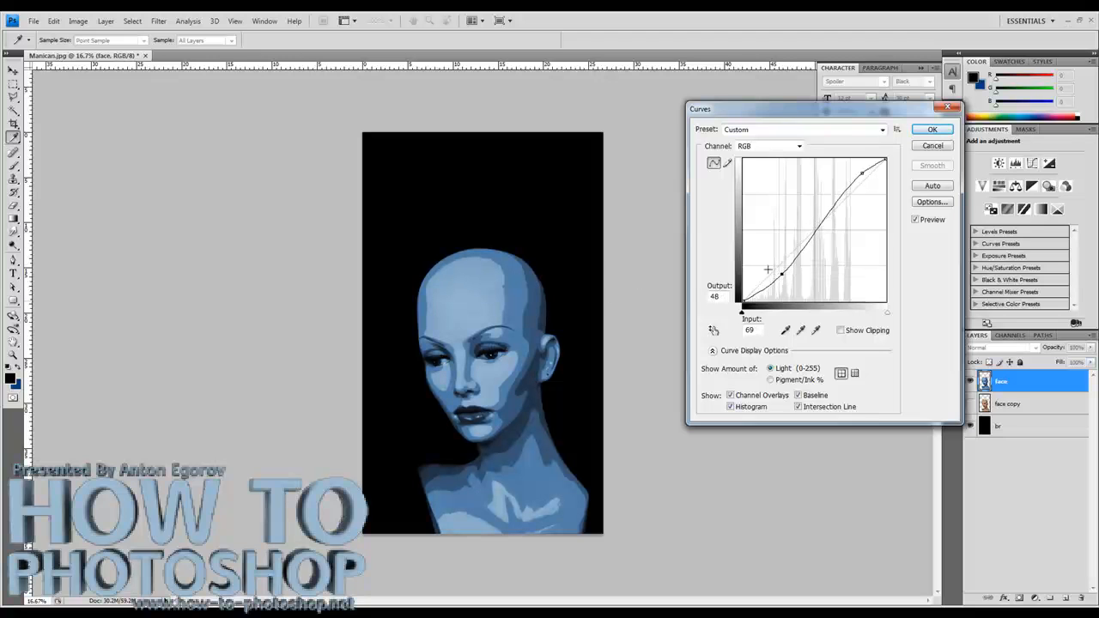
left_click(931, 130)
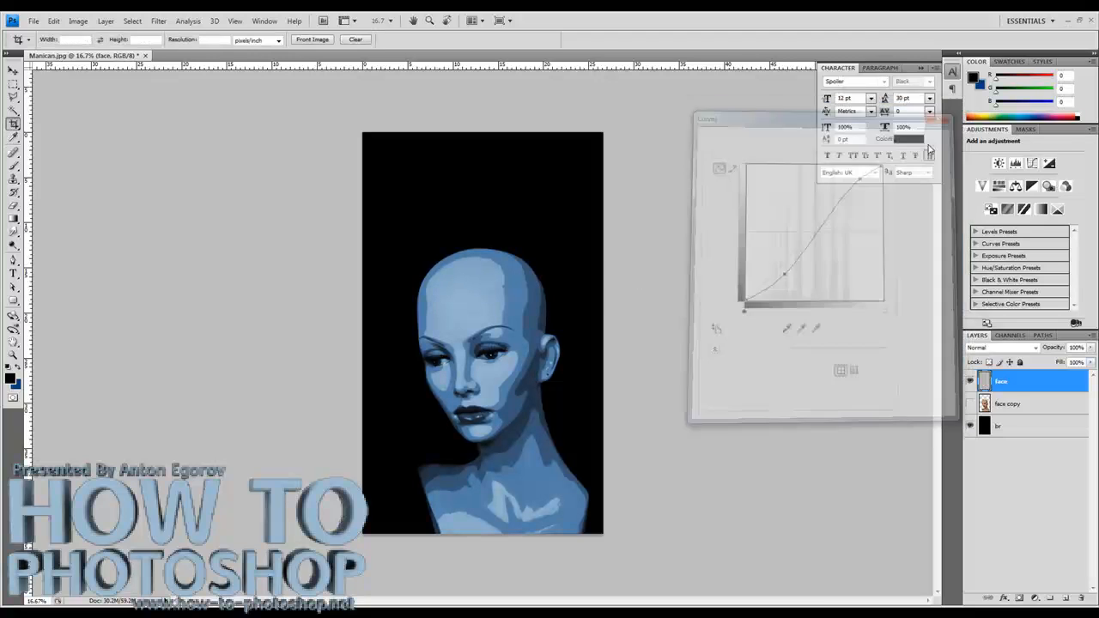
- Place the face copy layer above the face layer and make it visible
left_click(1009, 403)
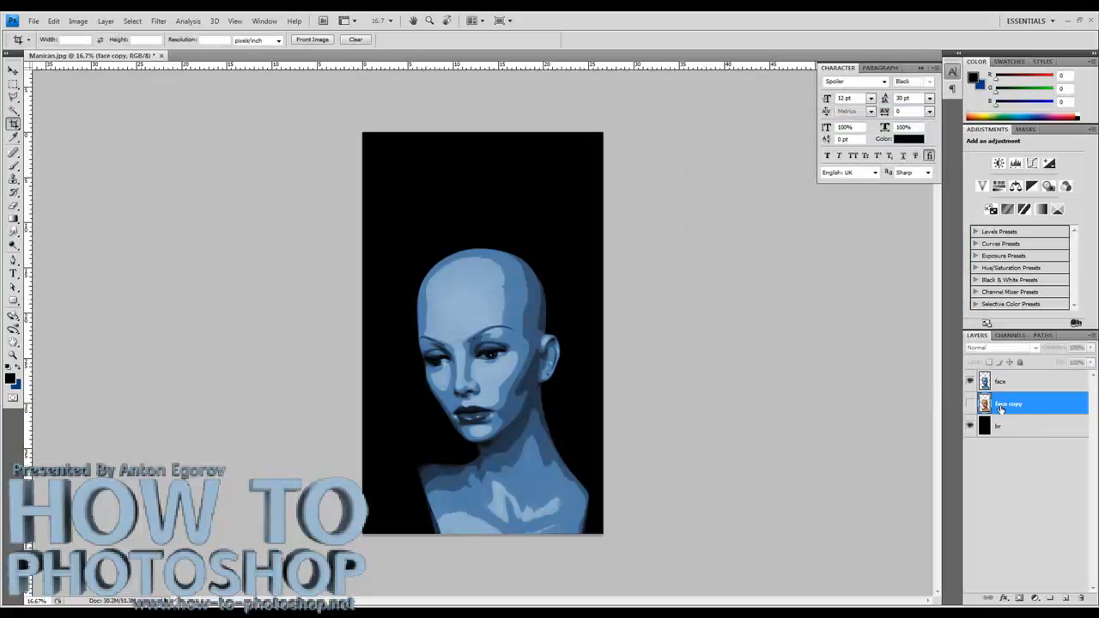
left_click_drag(1003, 406, 999, 377)
left_click(969, 382)
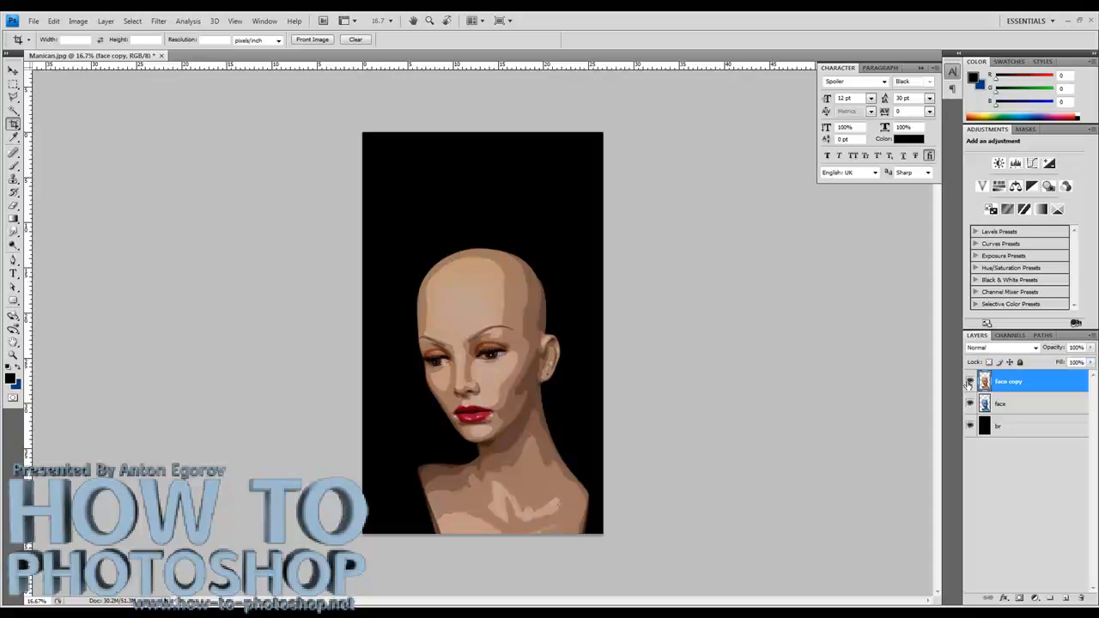
- Trace a closed Pen tool path around the mannequin's red lips on the face copy layer
left_click(13, 355)
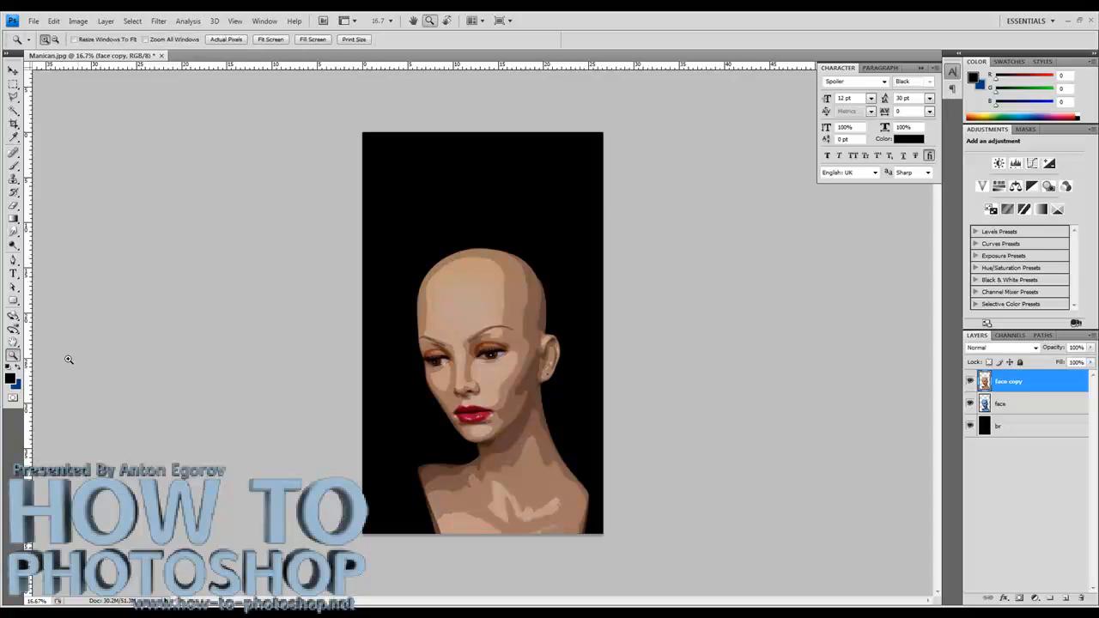
left_click(482, 418)
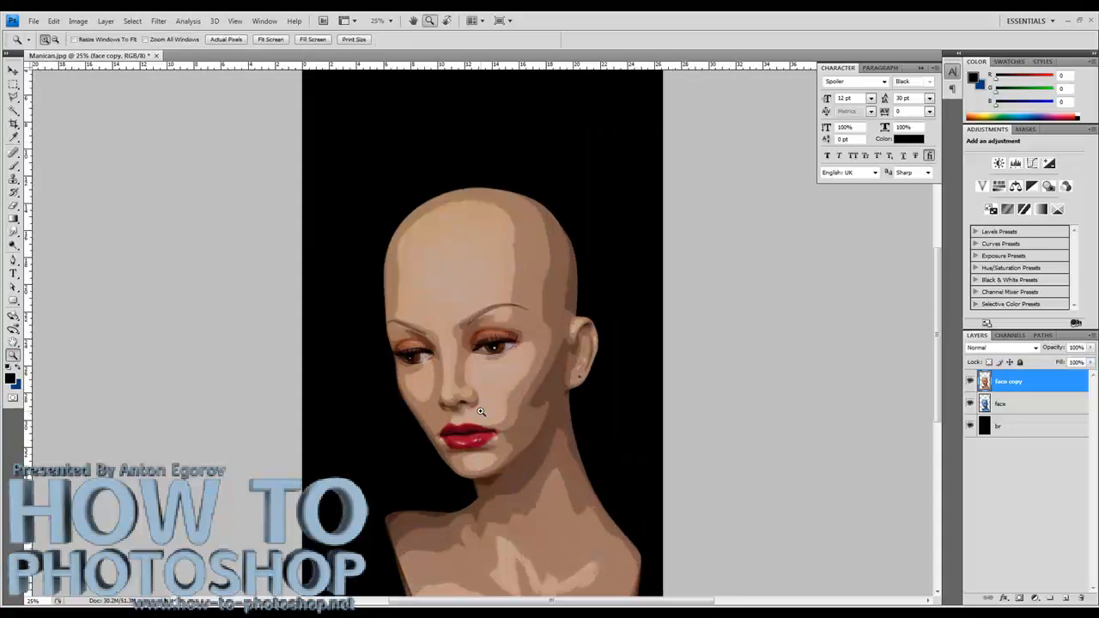
left_click(470, 408)
left_click(474, 412)
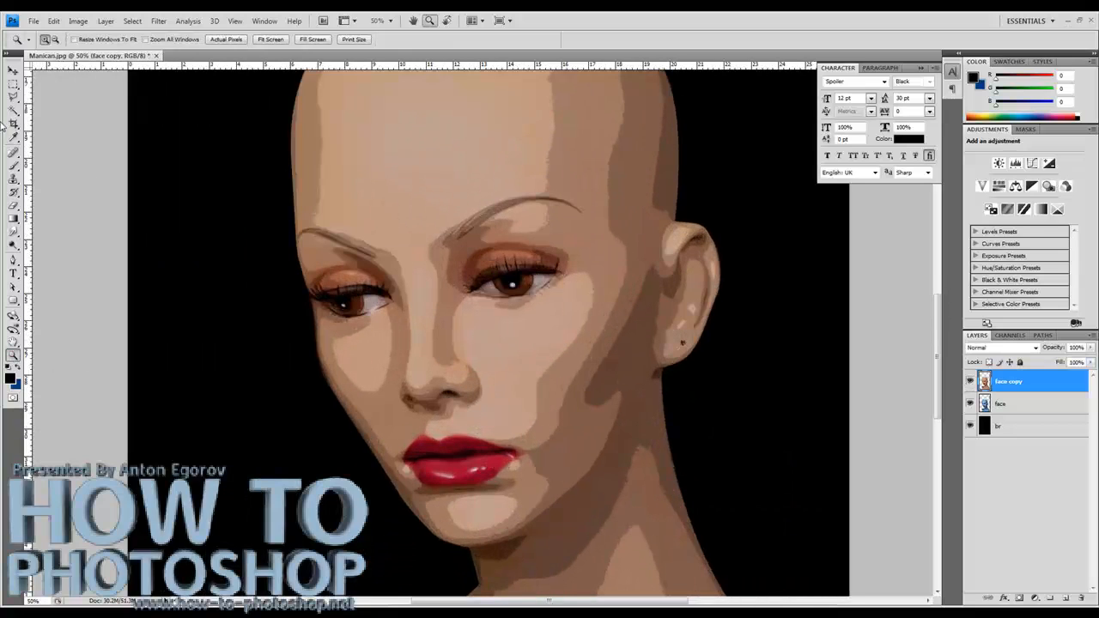
left_click(13, 260)
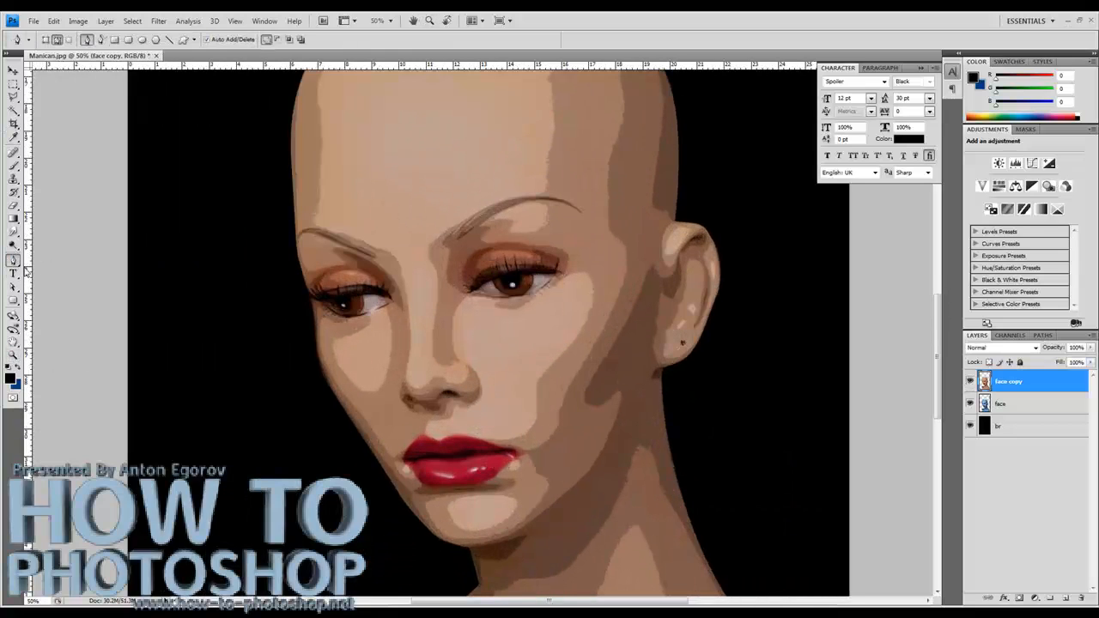
left_click(402, 458)
left_click_drag(420, 437, 414, 466)
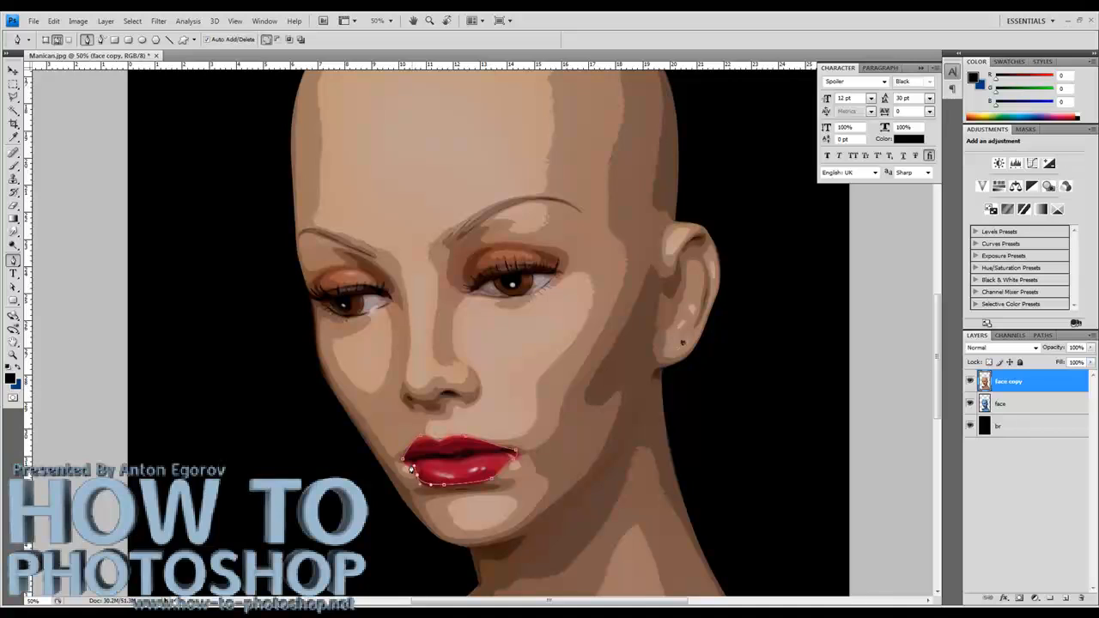
left_click(404, 459)
- Trace closed Pen tool paths around both of the mannequin's eyes
left_click(469, 291)
left_click_drag(466, 294, 453, 317)
left_click_drag(524, 296, 548, 285)
left_click_drag(343, 297, 364, 321)
left_click(324, 302)
left_click(392, 301)
left_click(883, 412, "ctrl")
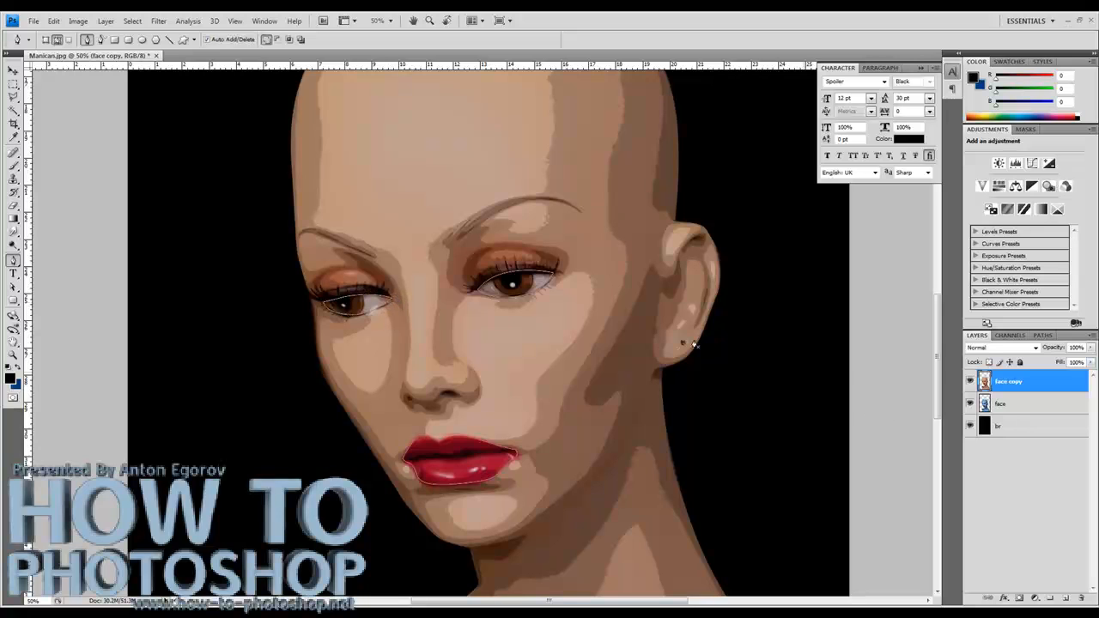
- Load the lip and eye paths as a selection and add it as a layer mask on the face copy layer
left_click(1043, 335)
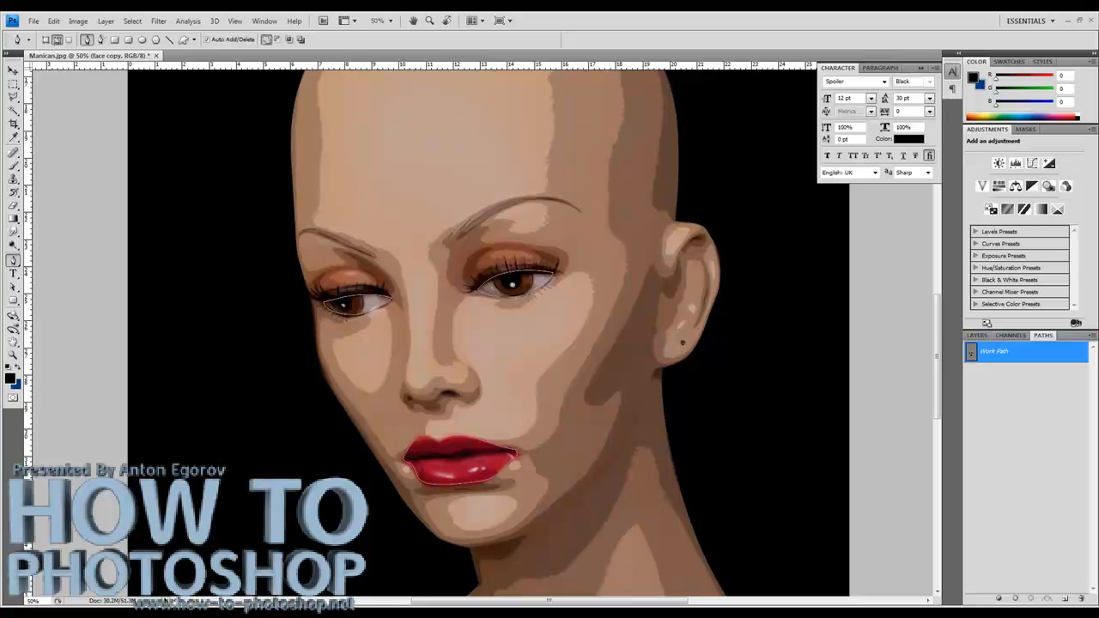
left_click(1031, 599)
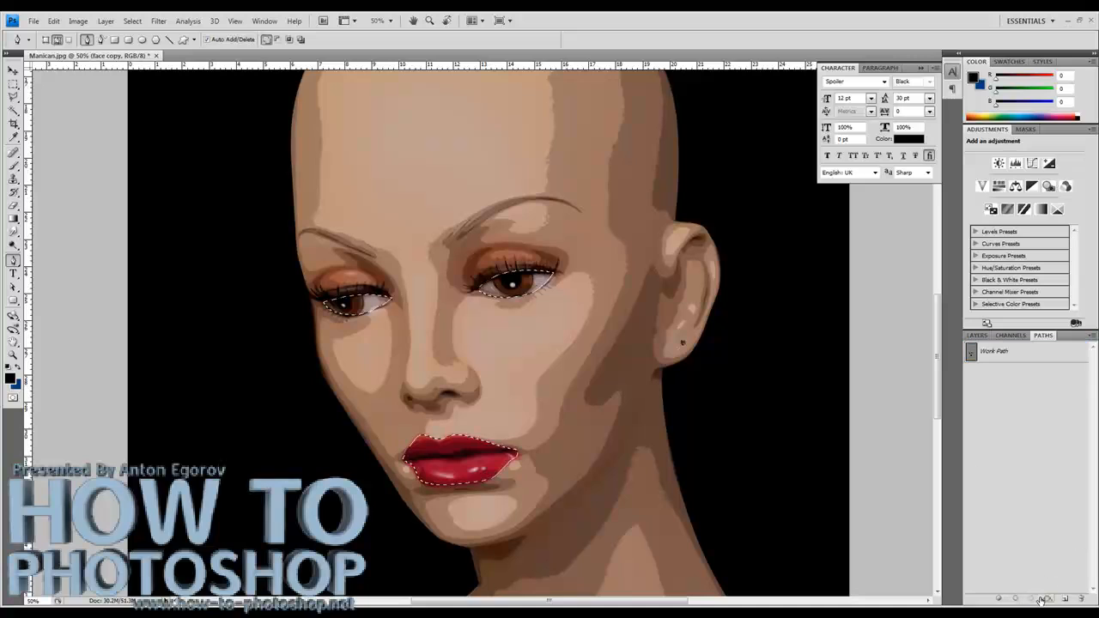
left_click(974, 336)
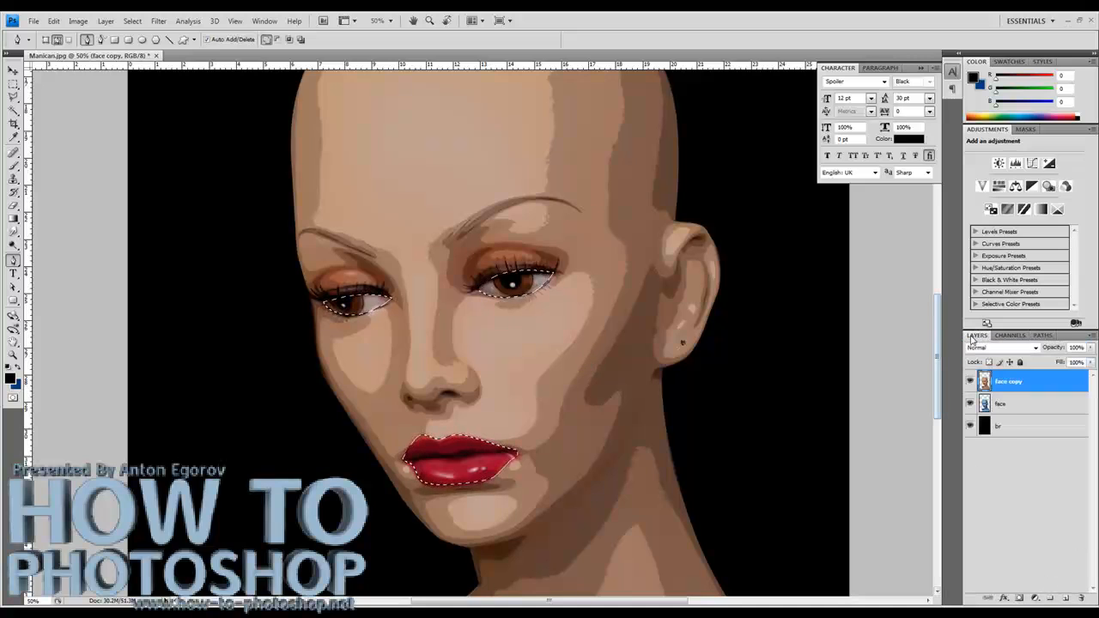
left_click(1018, 598)
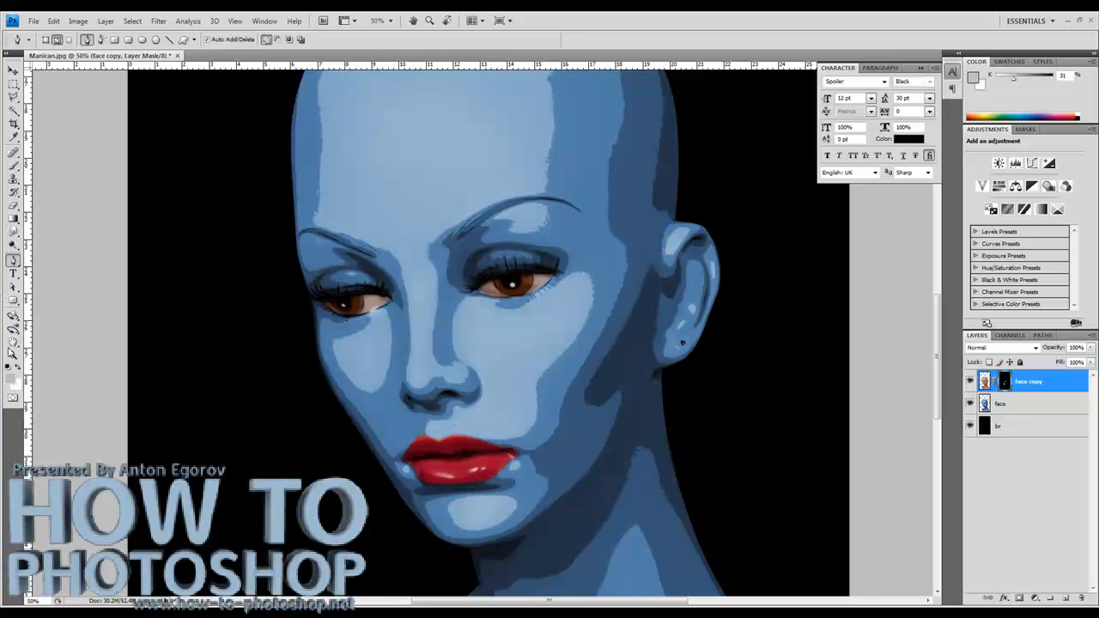
- Remove the layer mask from the face copy layer, applying it to the layer
key("z")
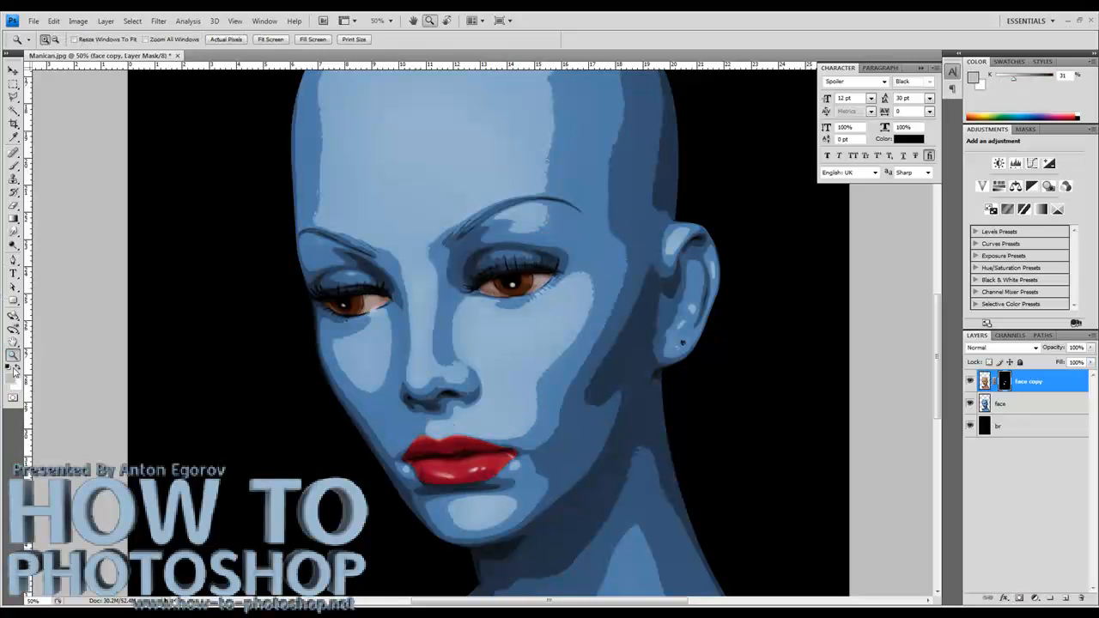
key("alt")
left_click(419, 318, "alt")
left_click(419, 319, "alt")
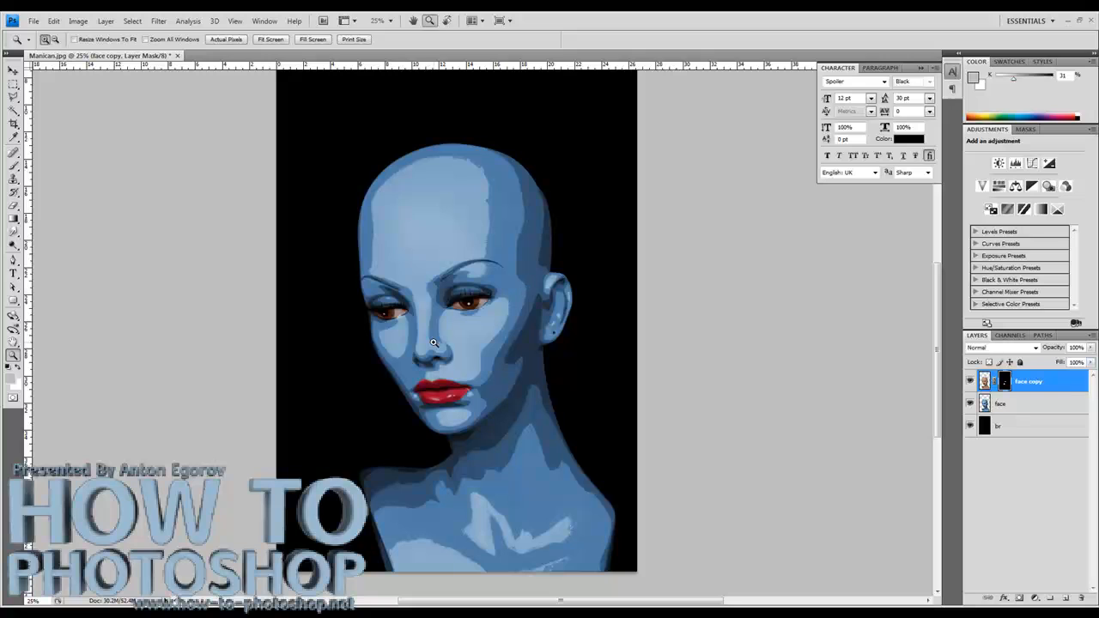
key("v")
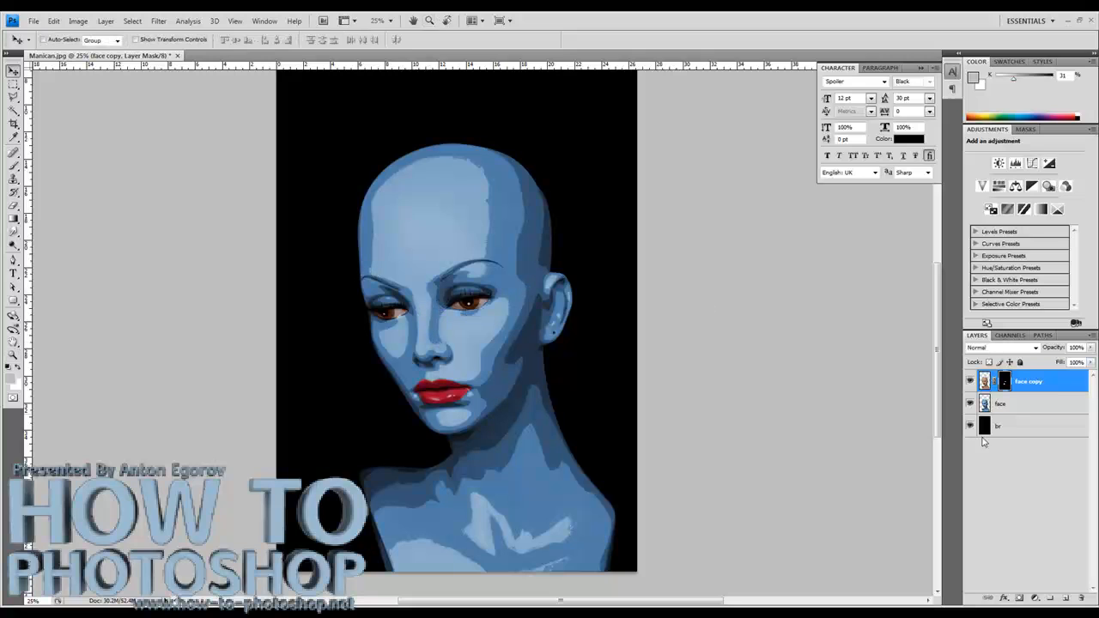
left_click(1022, 458)
left_click(1005, 386)
left_click_drag(1003, 384, 1081, 597)
left_click(478, 230)
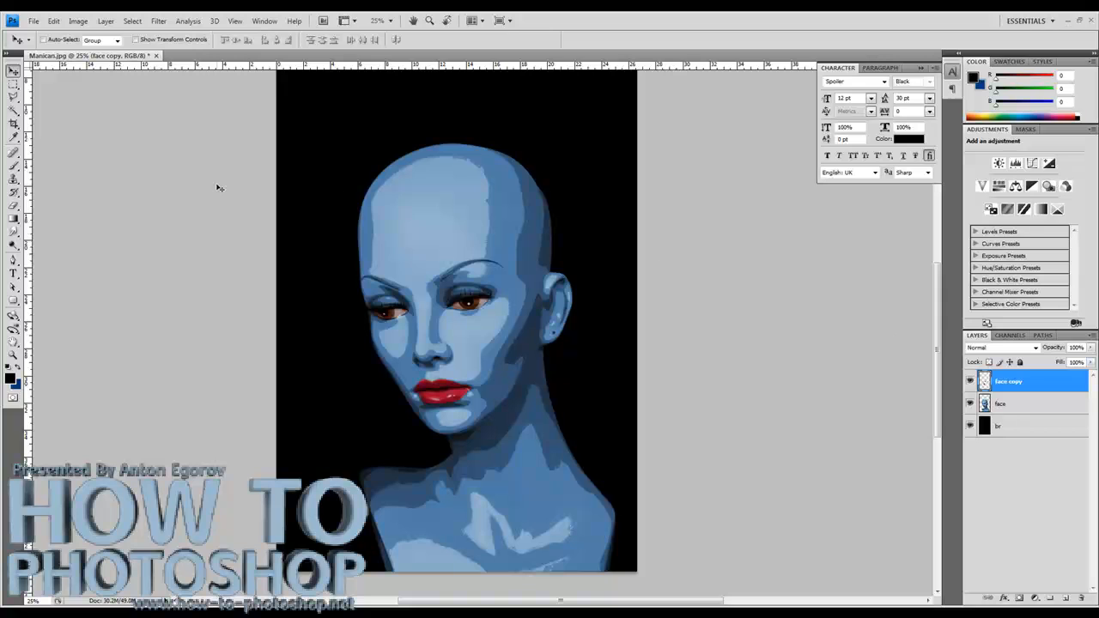
- Select a rectangle around both eyes on the face copy layer and brighten them with Levels, midtones 1.81 and white input 139
left_click(13, 84)
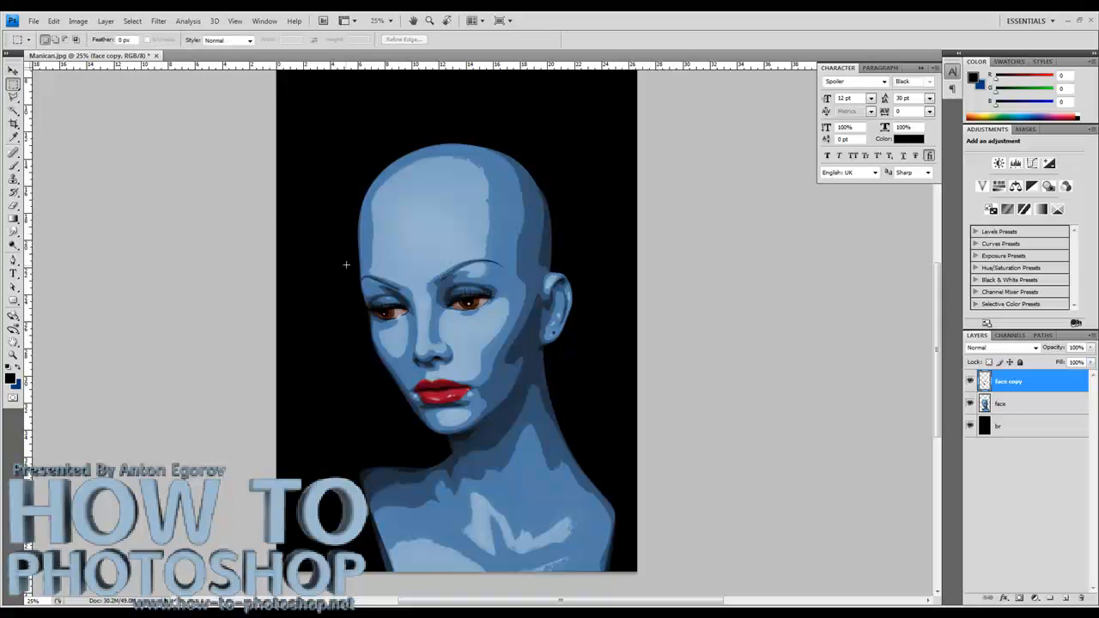
left_click_drag(382, 285, 518, 347)
left_click(77, 21)
mouse_move(67, 55)
left_click(167, 62)
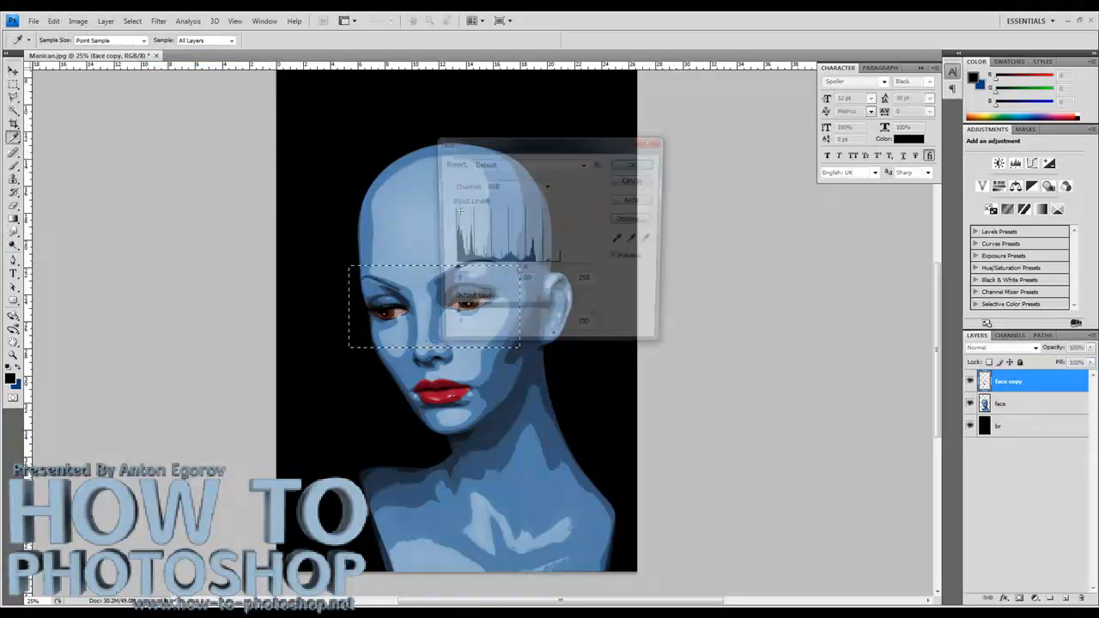
mouse_move(451, 272)
left_mouse_down()
mouse_move(464, 274)
mouse_move(449, 273)
left_mouse_up()
left_click_drag(523, 273, 504, 273)
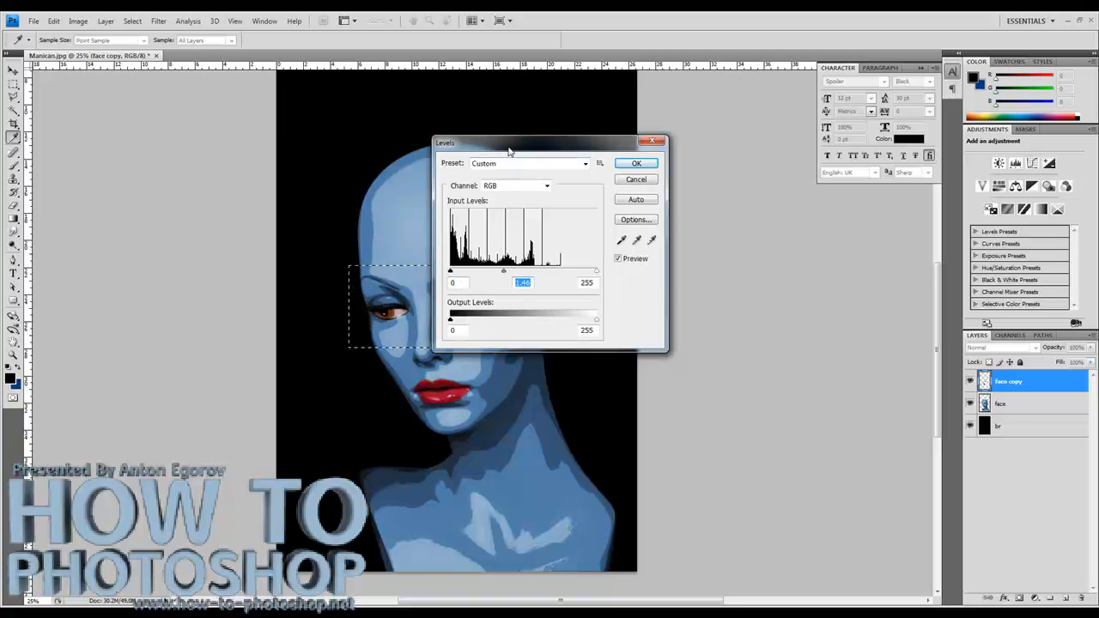
left_click_drag(508, 148, 687, 128)
left_click_drag(683, 256, 670, 256)
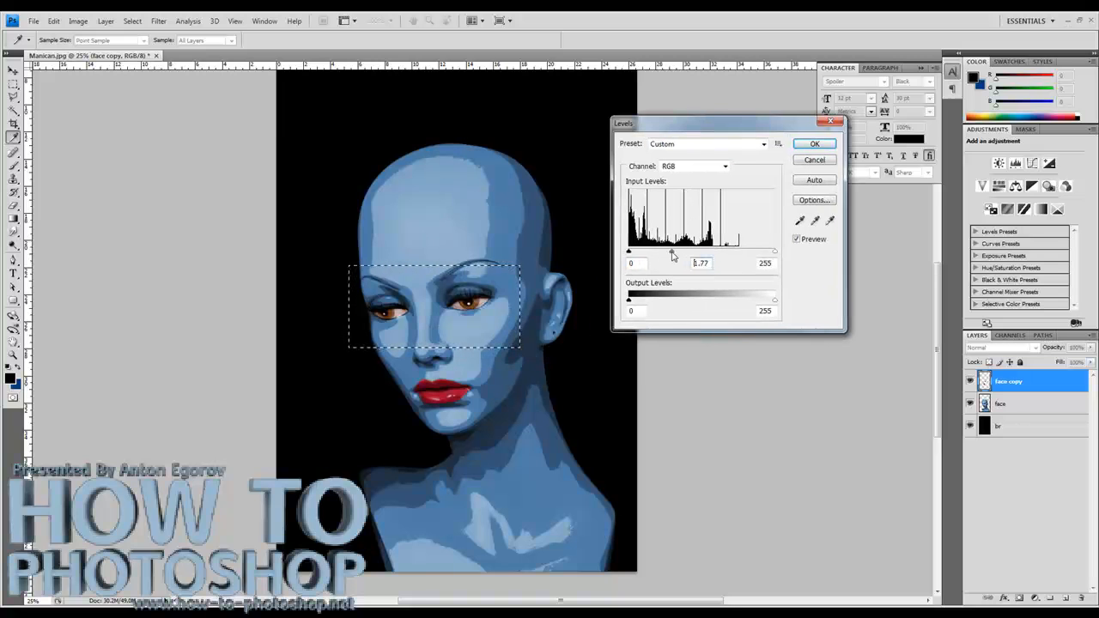
left_click_drag(775, 252, 703, 258)
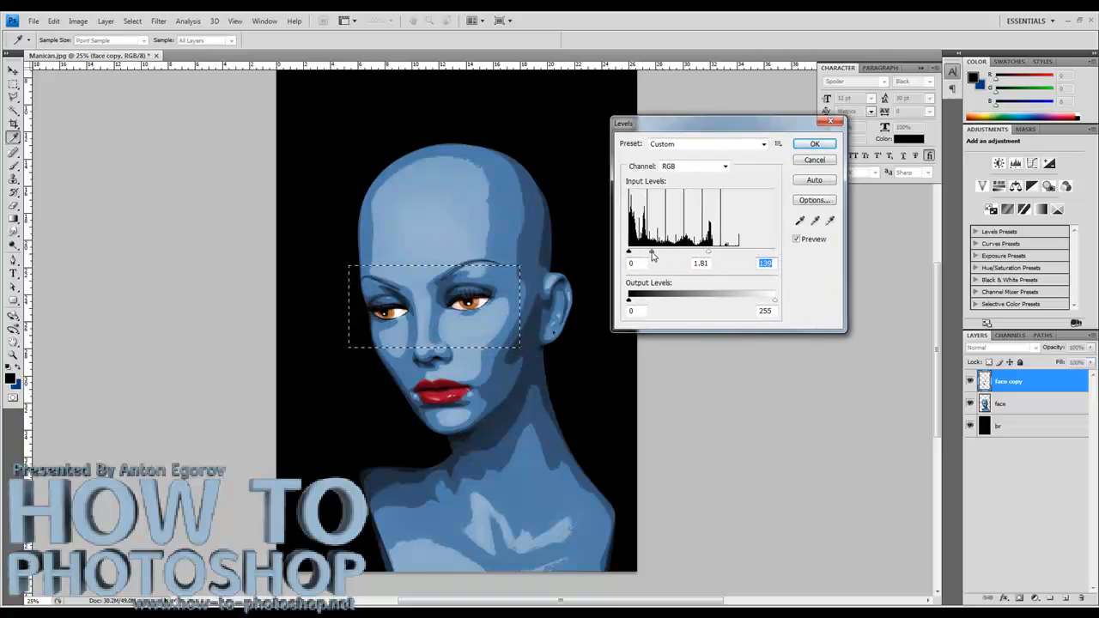
left_click(814, 144)
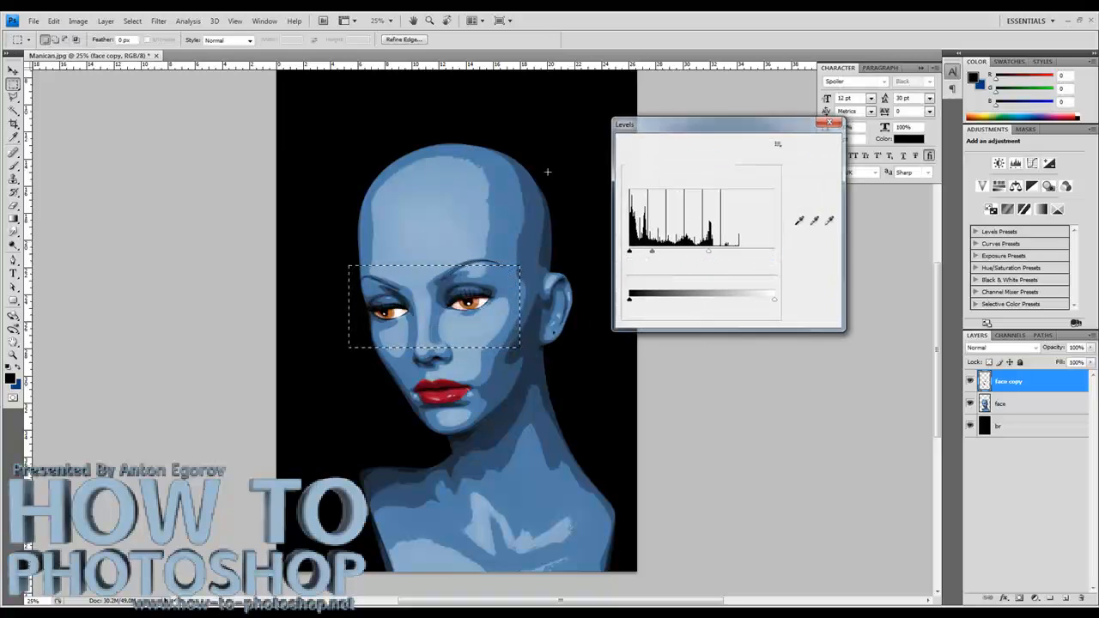
- Shift the selected eyes' hue to -175 with Hue/Saturation on the face copy layer and deselect the area
left_click(78, 21)
mouse_move(55, 50)
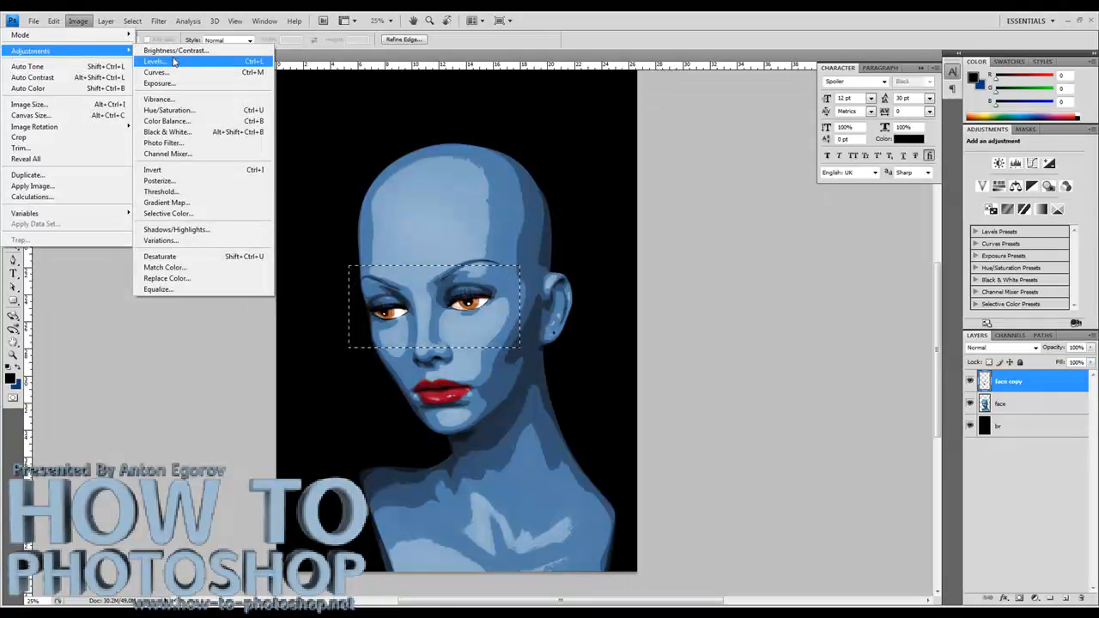
left_click(176, 110)
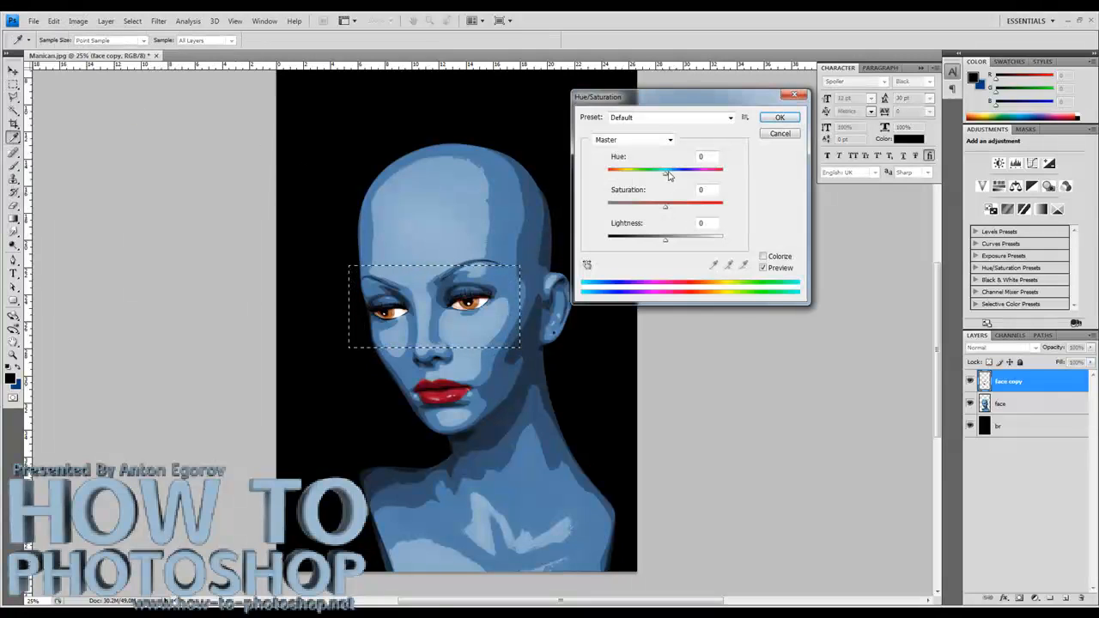
left_click_drag(665, 176, 611, 178)
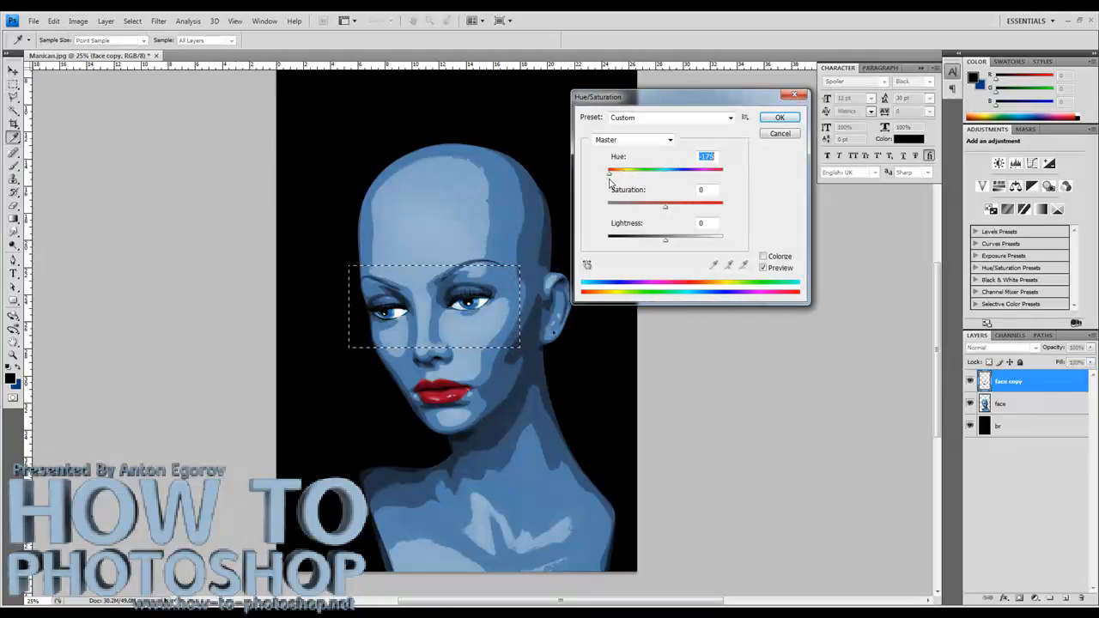
key("Return")
key("ctrl+d")
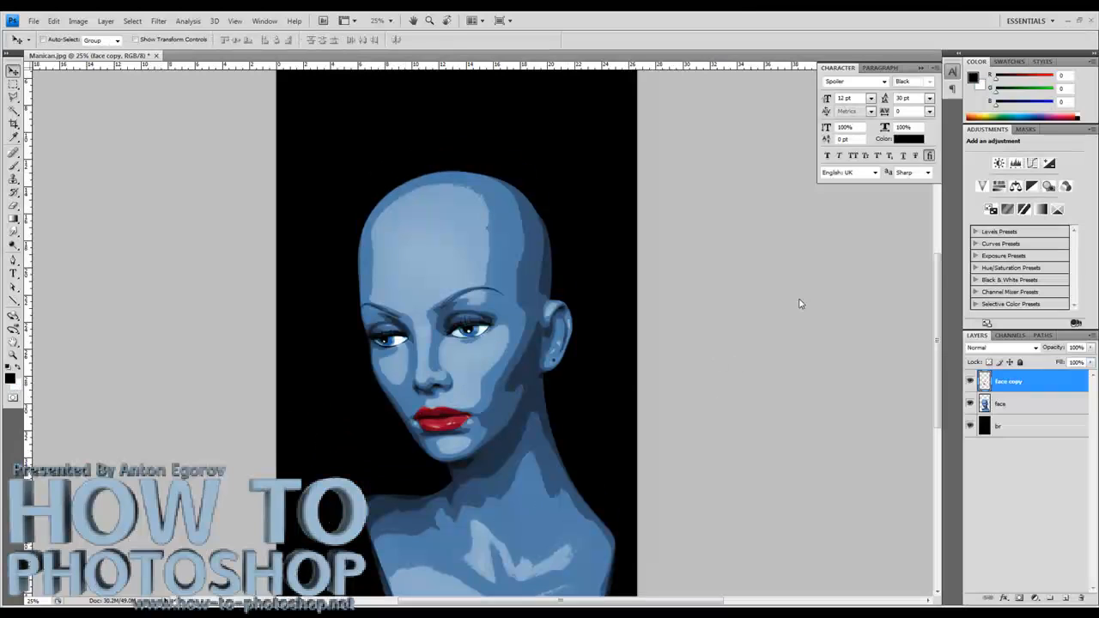
- Select the face copy and face layers together and move the mannequin up, leaving black space below the bust
left_click(1000, 405, "shift")
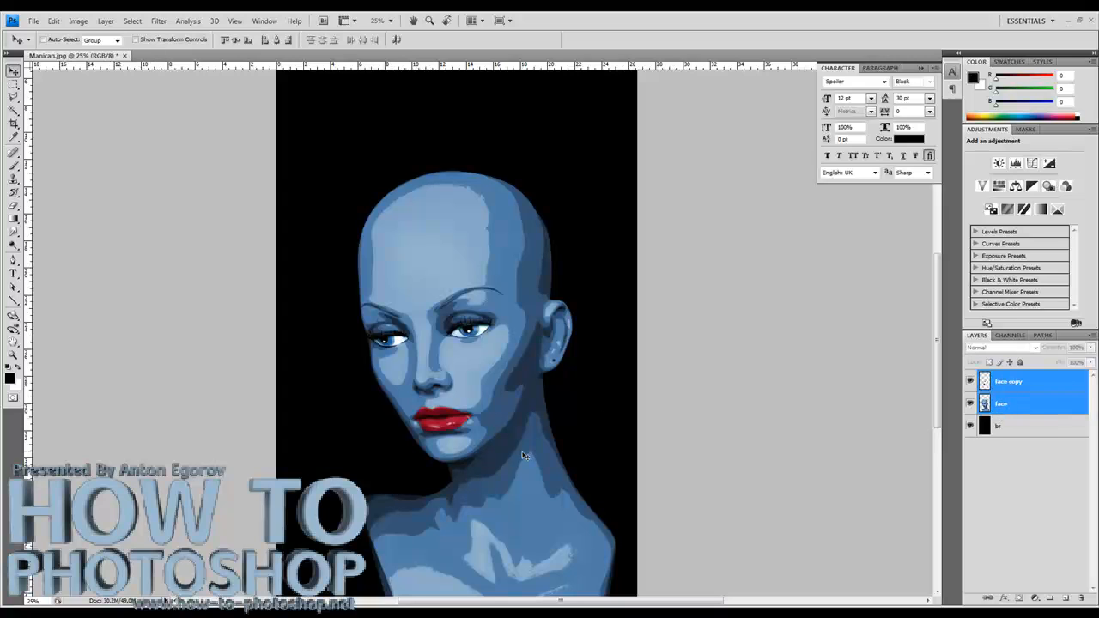
left_click_drag(526, 469, 514, 432)
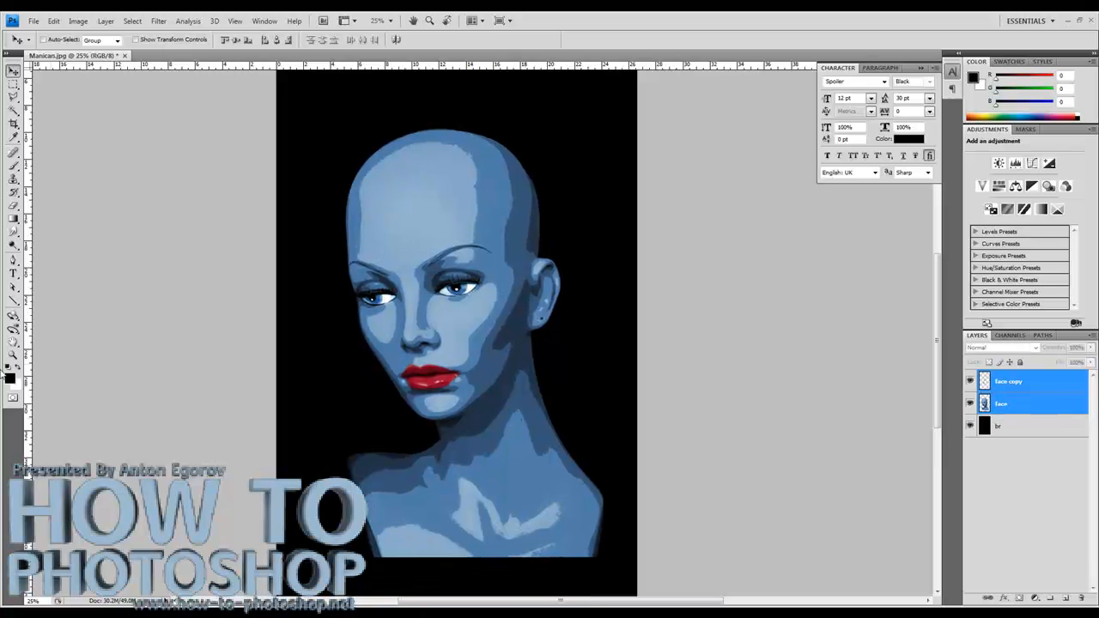
left_click(13, 355)
left_click(469, 380, "alt")
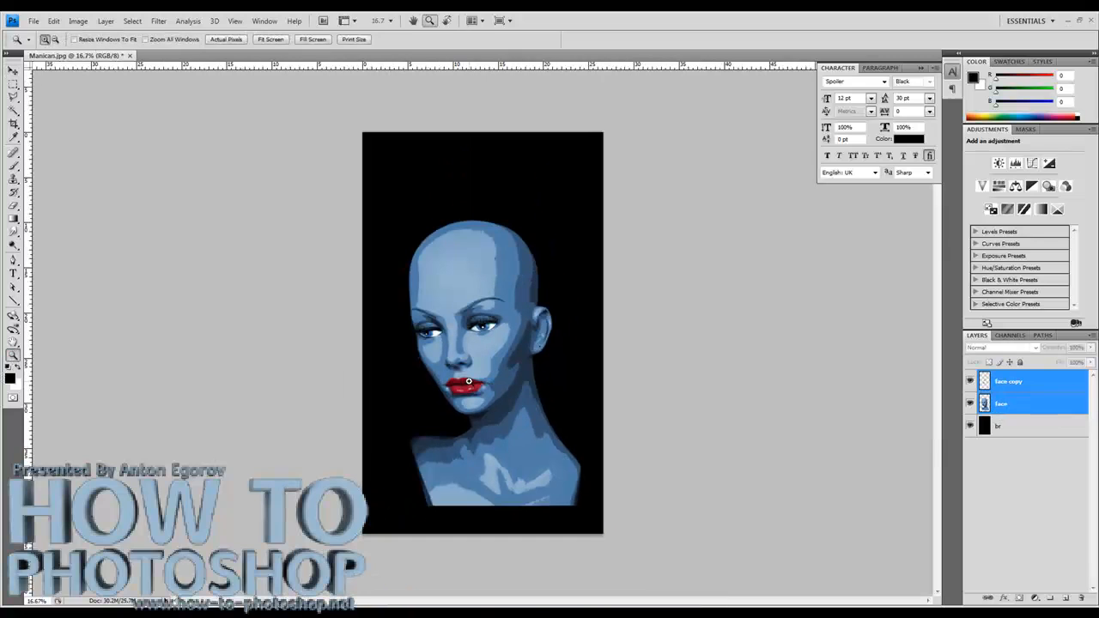
key("v")
left_click_drag(490, 368, 491, 350)
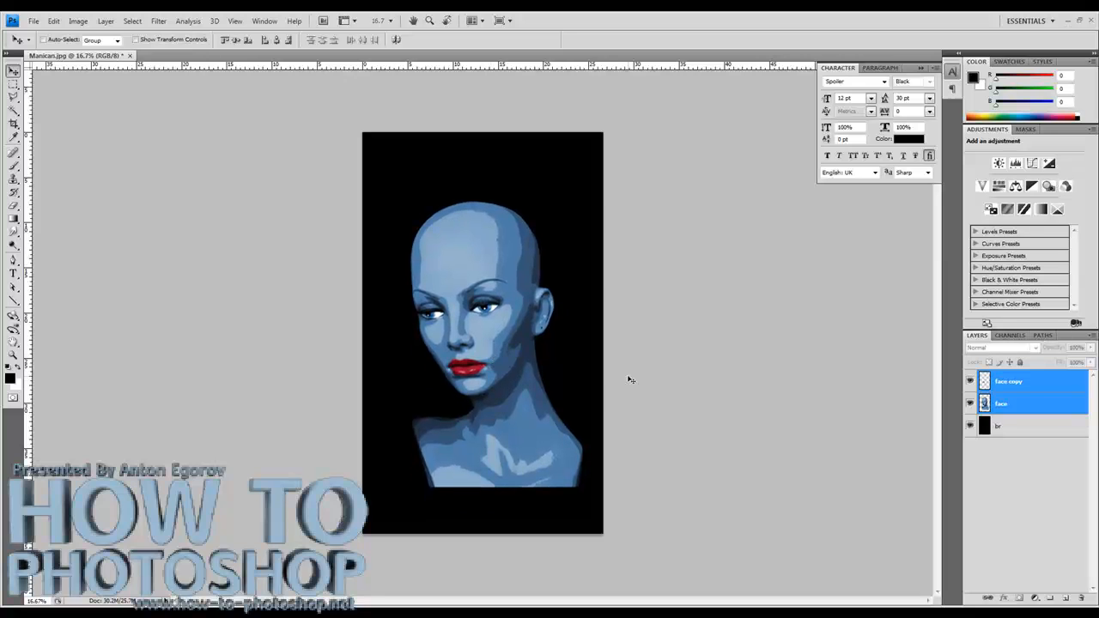
left_click_drag(516, 388, 514, 386)
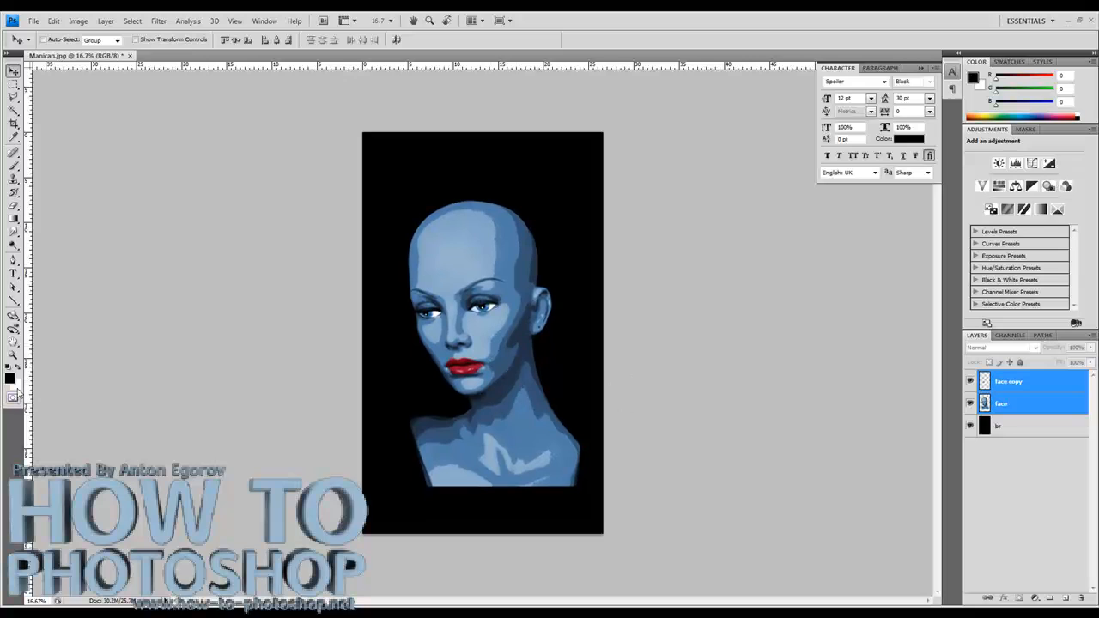
- Sample the mid blue of the mannequin's shoulder as the foreground color, RGB 81, 125, 168
left_click(10, 380)
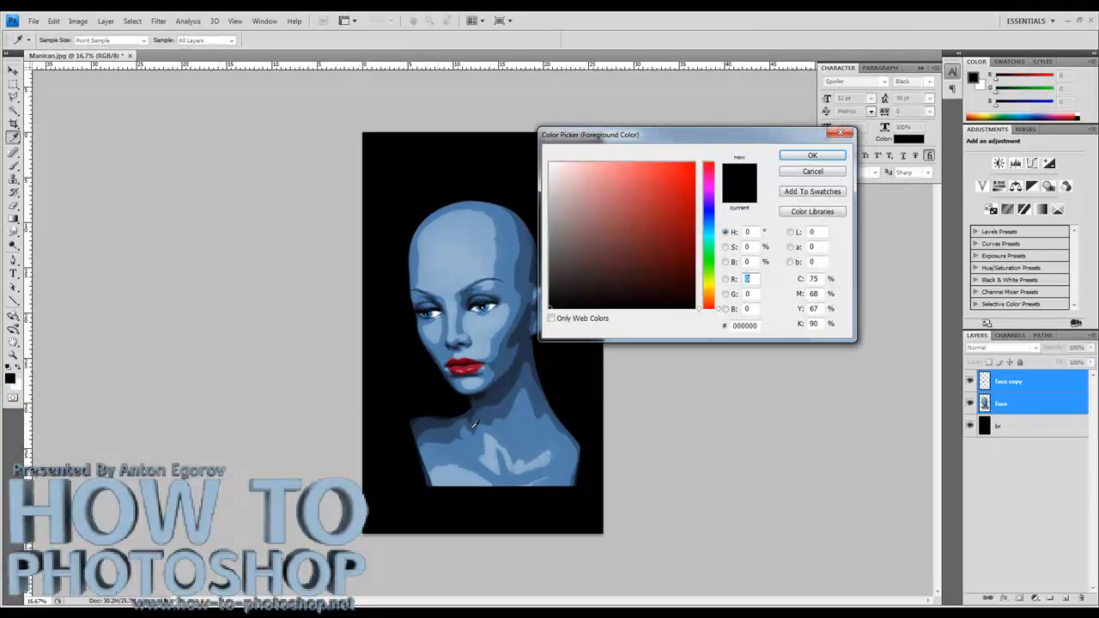
left_click(559, 477)
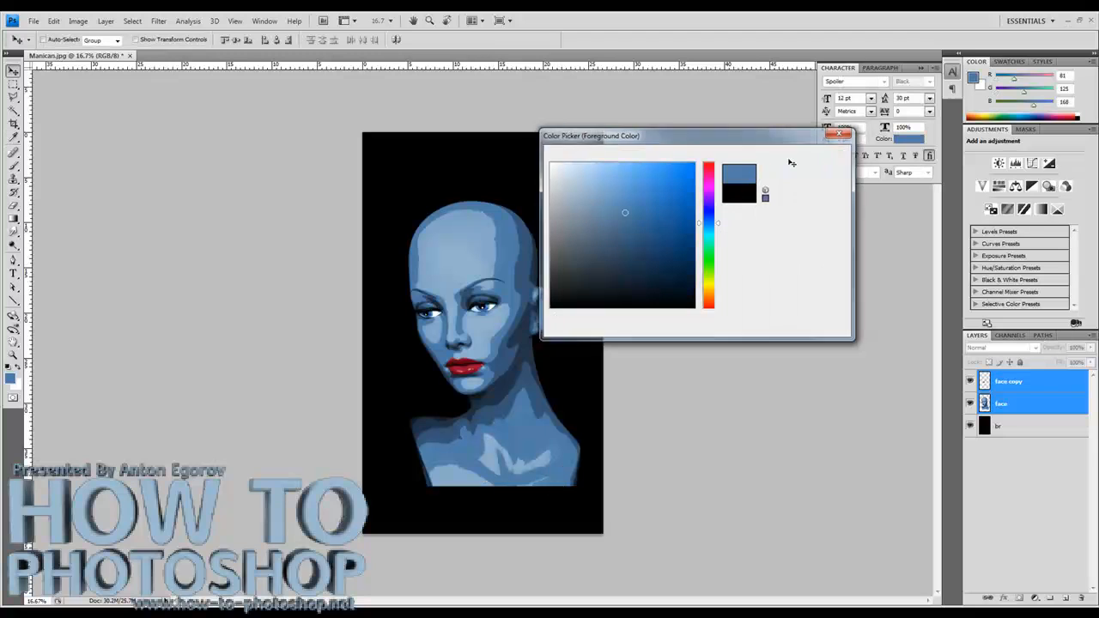
left_click(807, 158)
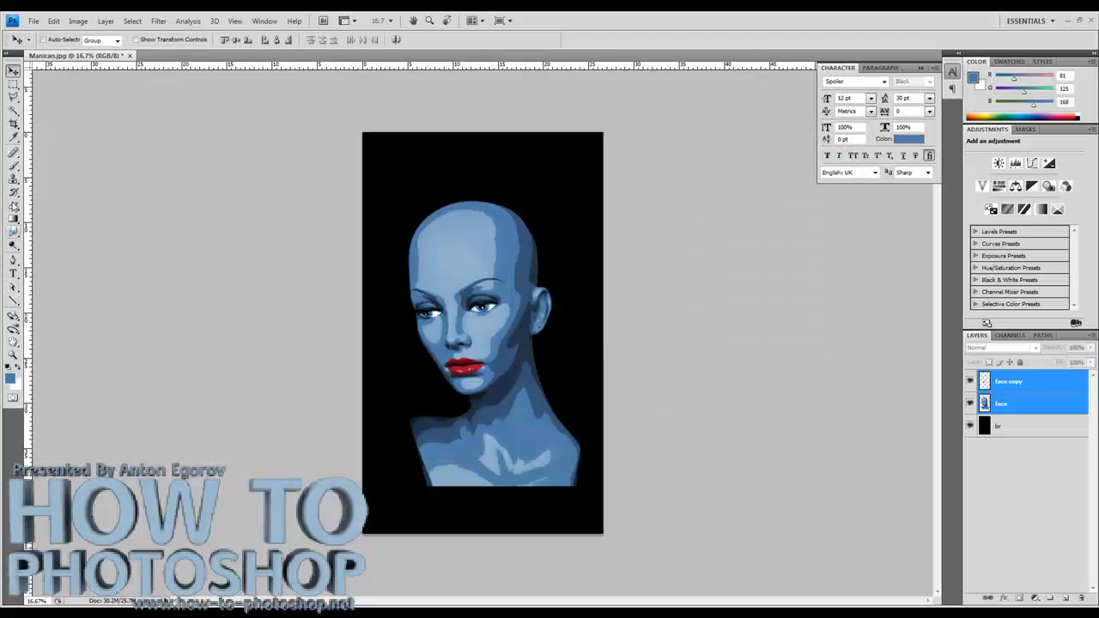
- Replace the current brushes with the Spray_Paint_Splatter_Brushes_by_itsJ2o set and choose the 1960 px dripping splatter for the Brush tool
left_click(13, 164)
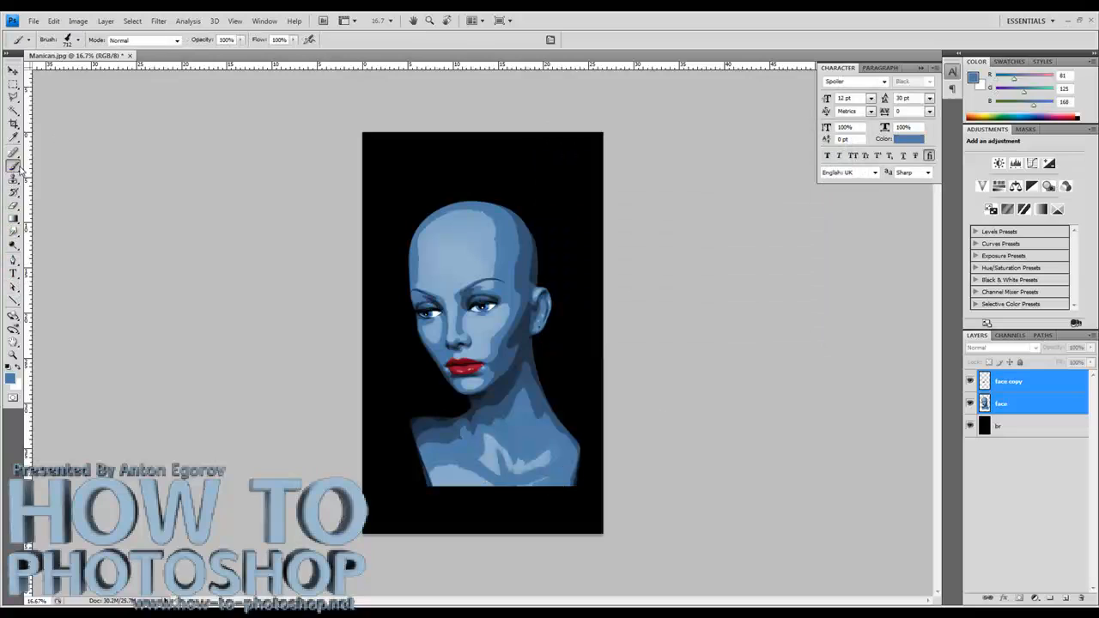
left_click(79, 40)
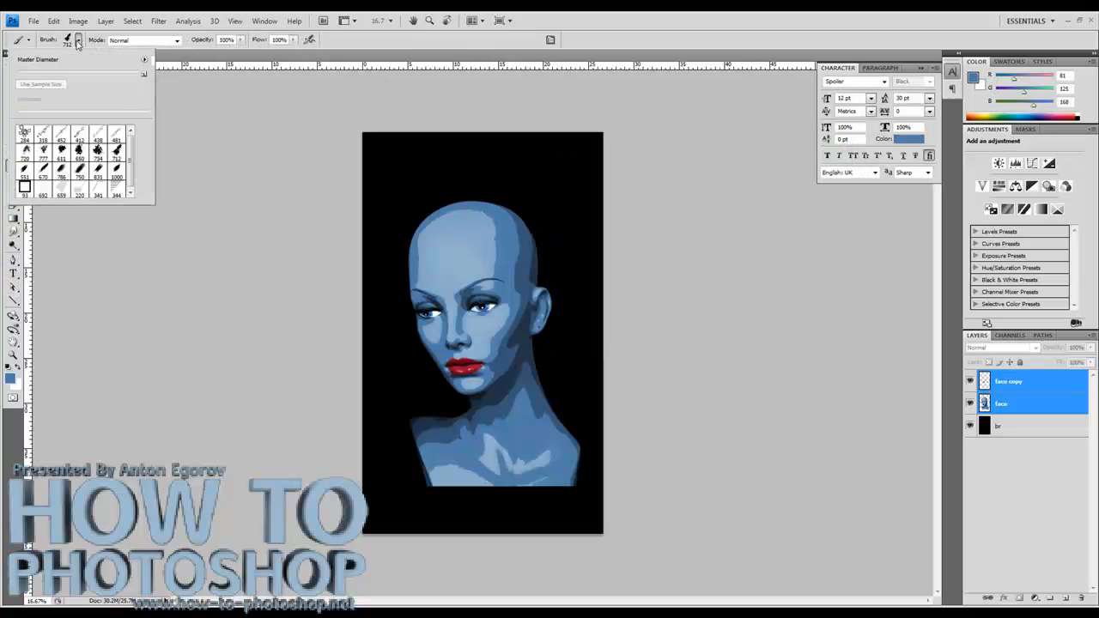
left_click(146, 62)
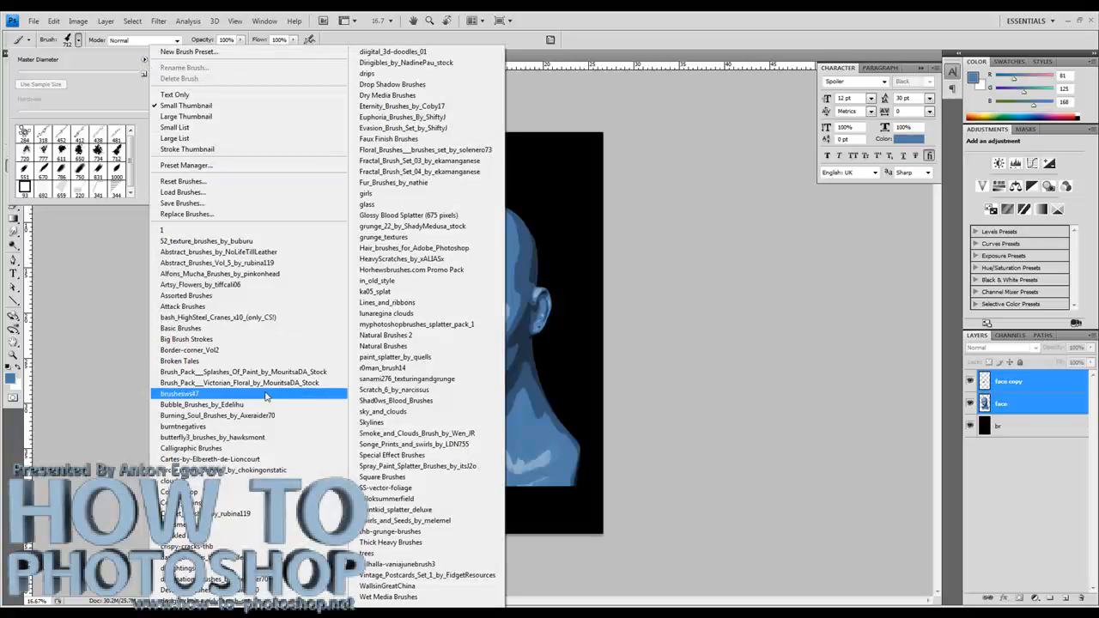
left_click(428, 468)
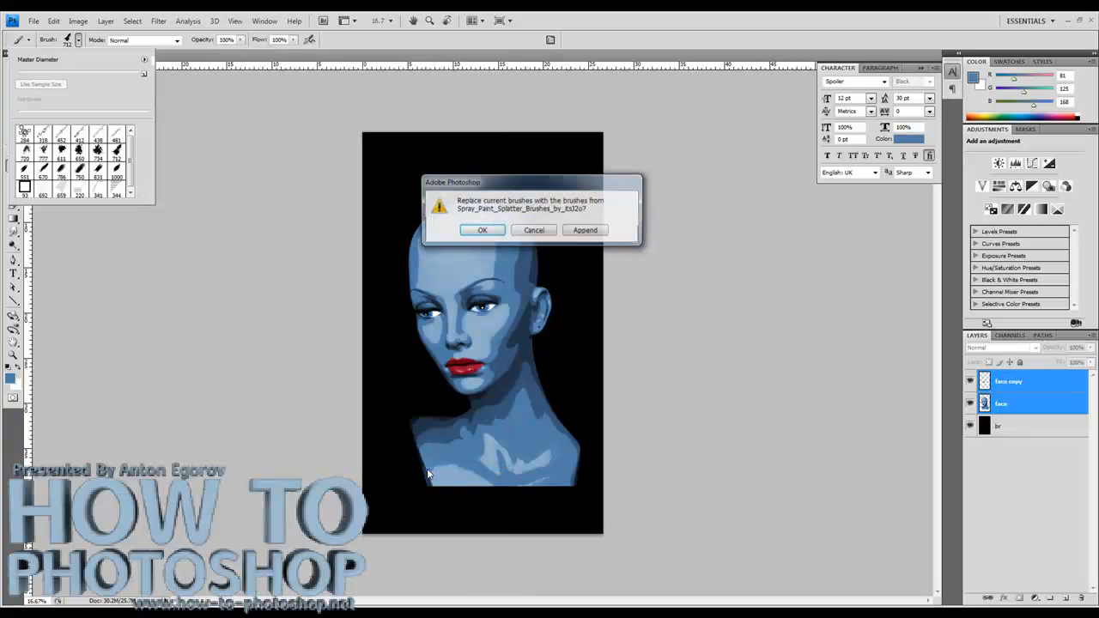
left_click(472, 230)
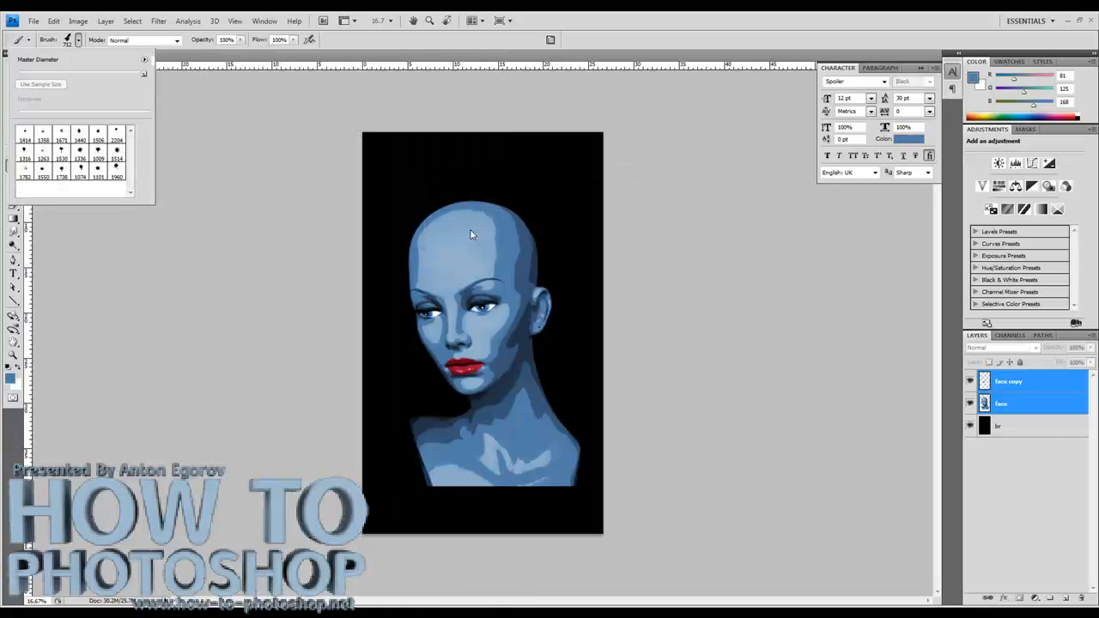
left_click(117, 171)
- Add a new layer above face copy and name it paint
left_click(1052, 447)
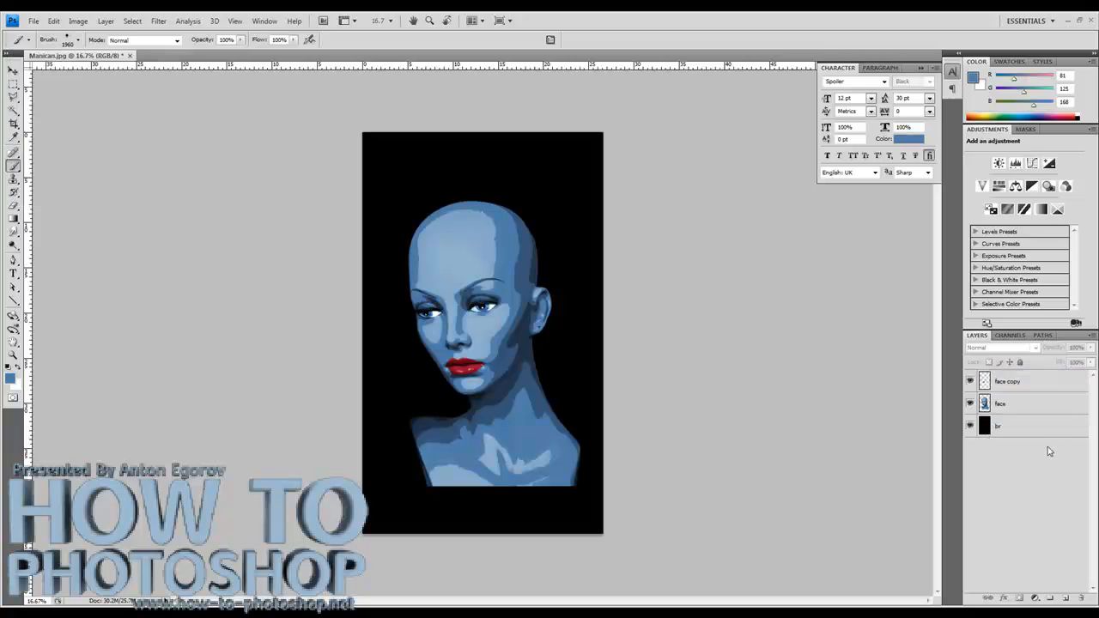
left_click(1064, 599)
double_click(1006, 381)
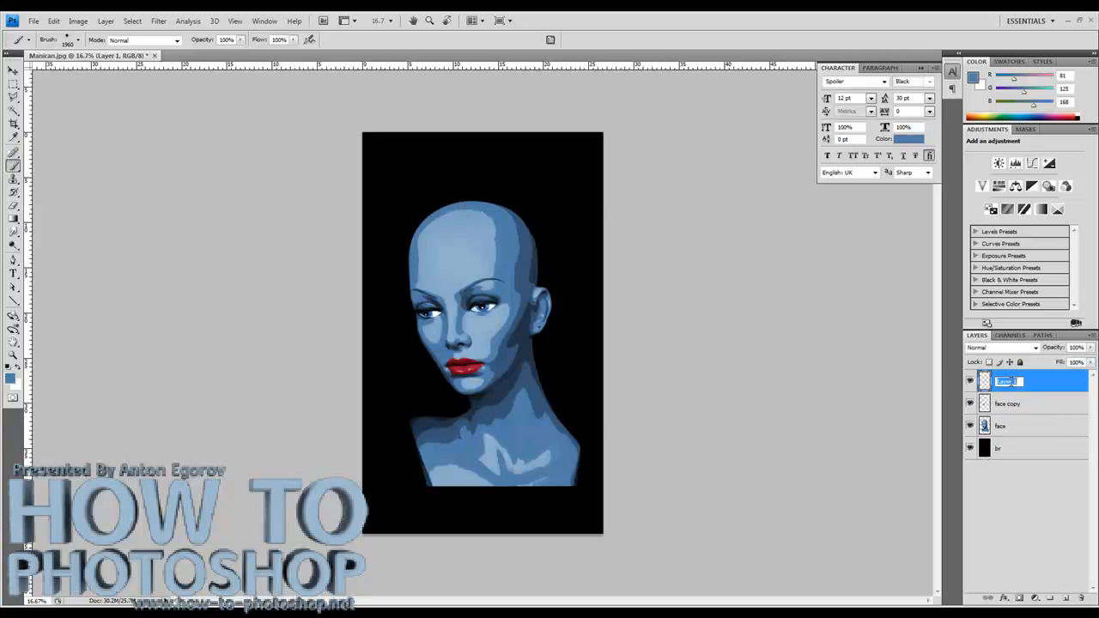
type("pl")
key("Return")
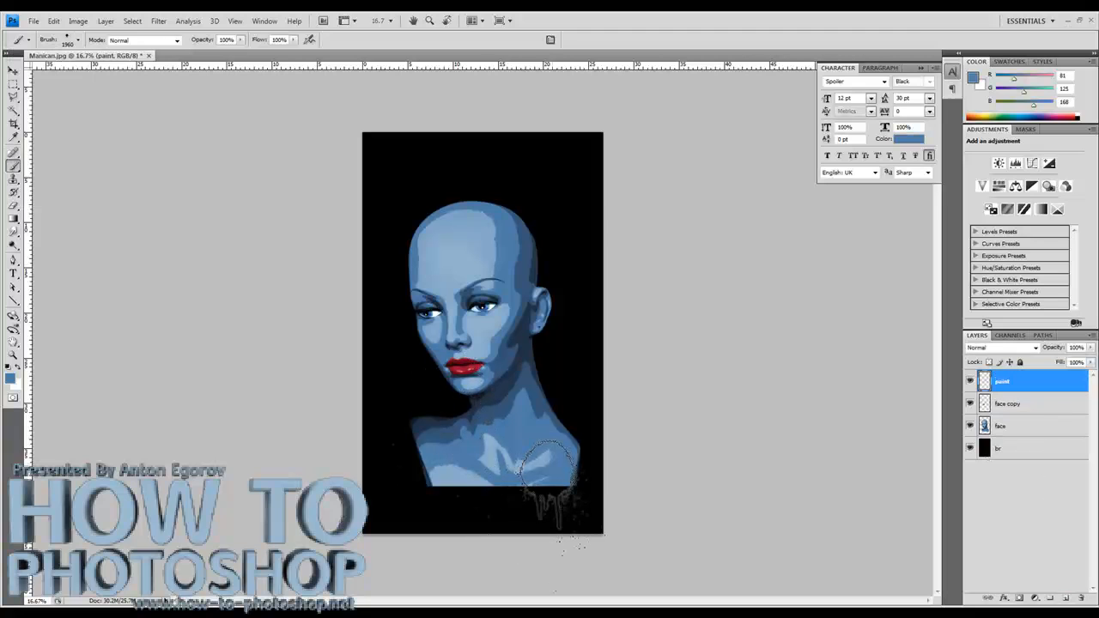
- Stamp blue paint splatters on the paint layer over the bust's lower corners, using the 1960 px brush at right and the 1009 px brush at left
left_click(542, 493)
left_click(554, 499)
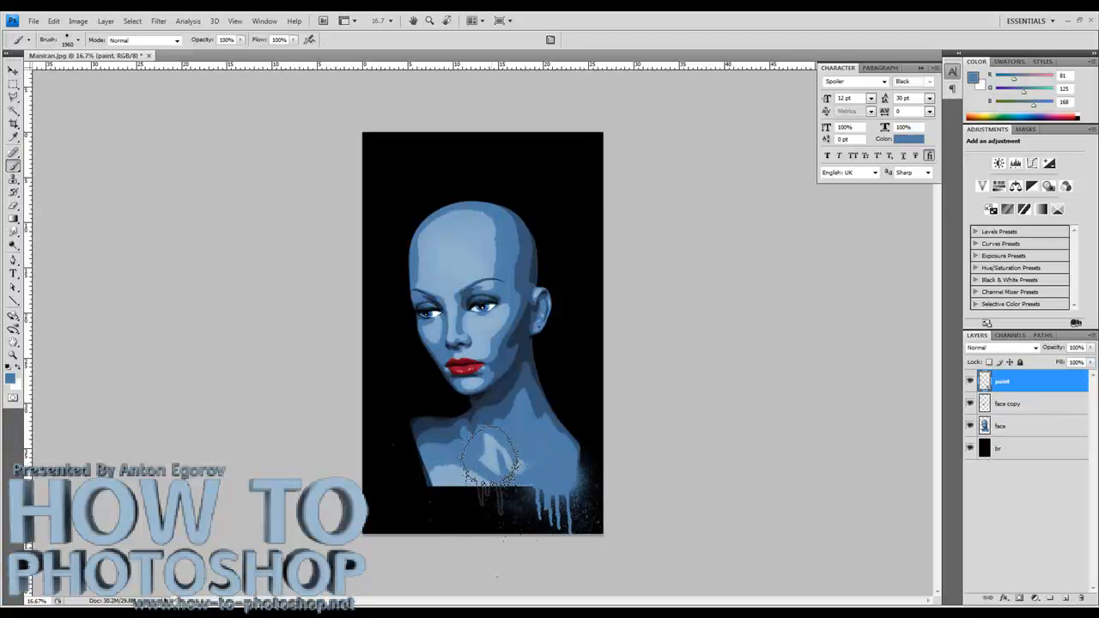
right_click(448, 459)
right_click(495, 396)
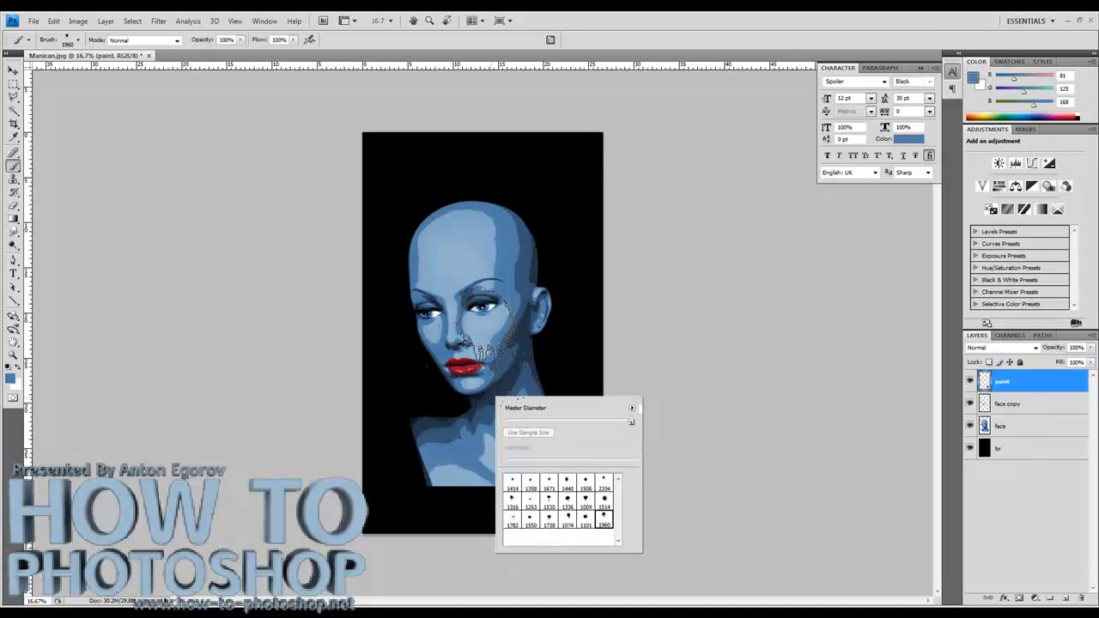
left_click(585, 500)
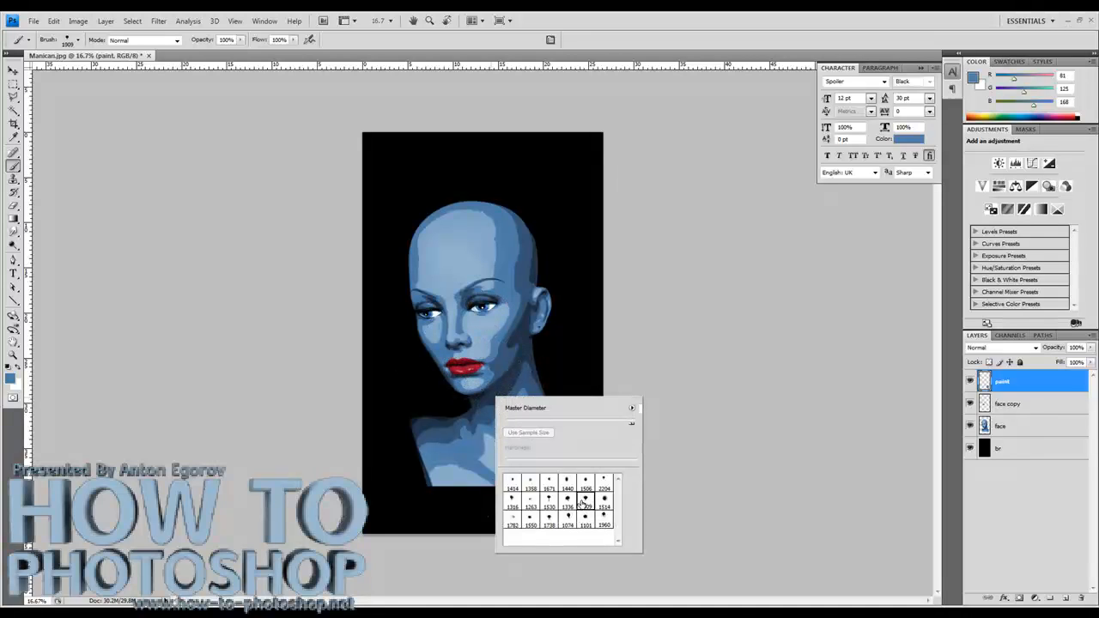
left_click(438, 481)
left_click(427, 468)
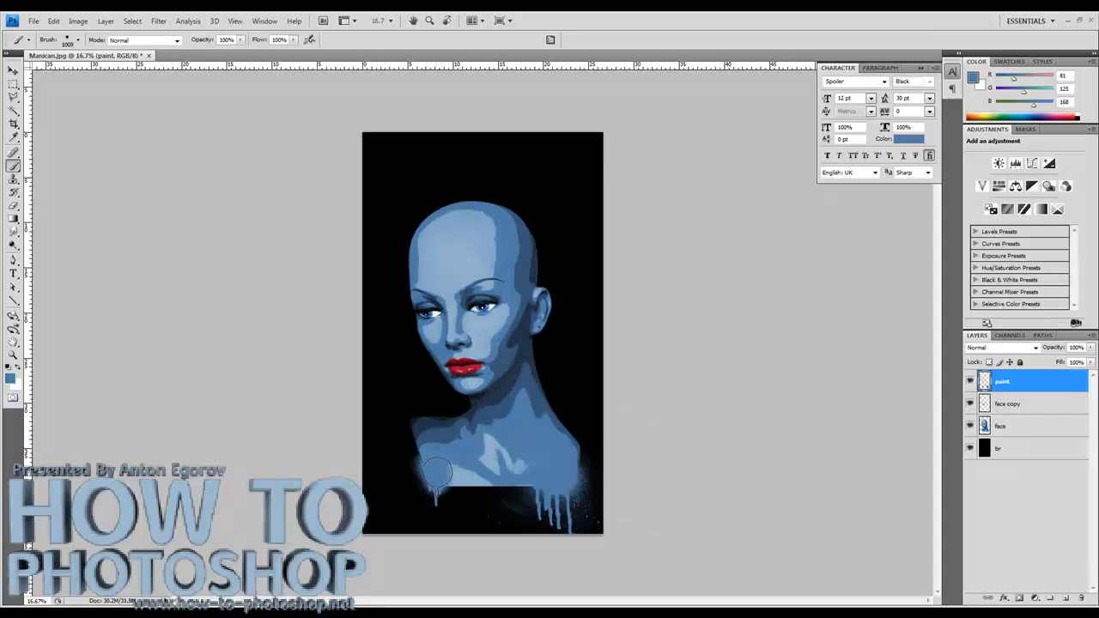
- Cover the bust's lower-left corner on the paint layer with the 1514 px splatter brush
right_click(440, 469)
left_click(555, 552)
left_click(441, 481)
left_click(438, 471)
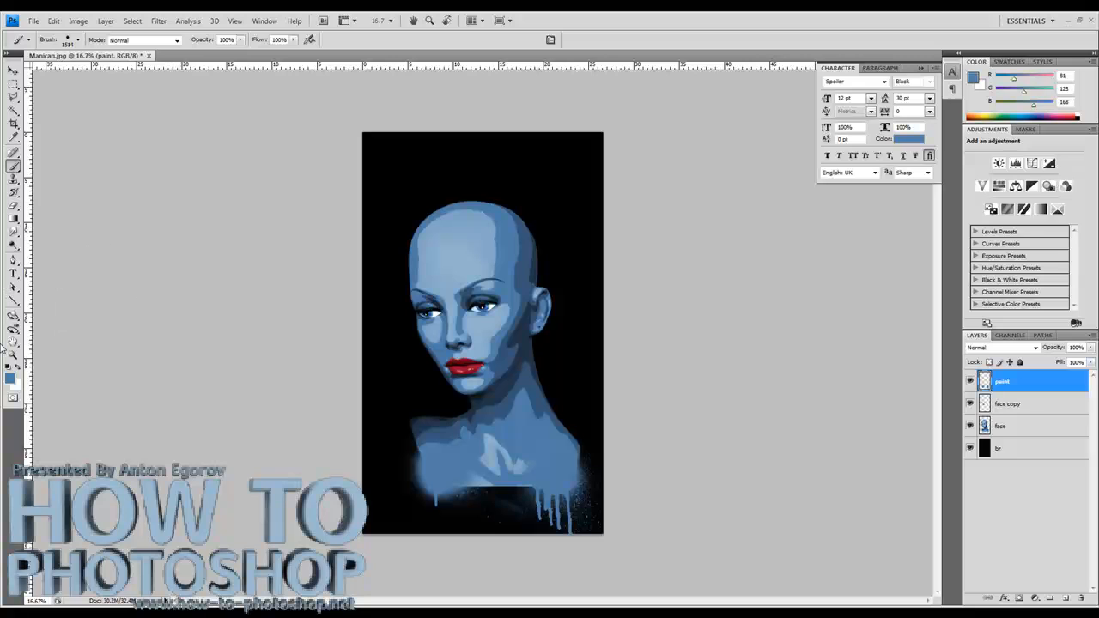
- Sample the light blue chest highlight as the foreground color, RGB 144, 177, 203, and choose the 1960 px splatter brush
left_click(10, 379)
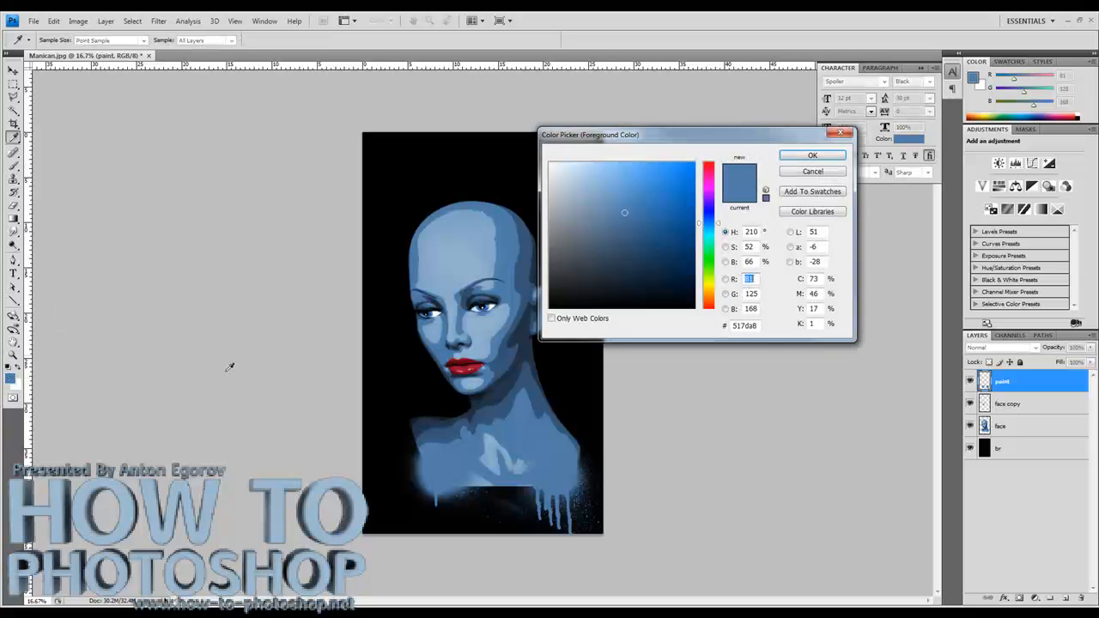
left_click(494, 444)
left_click(812, 155)
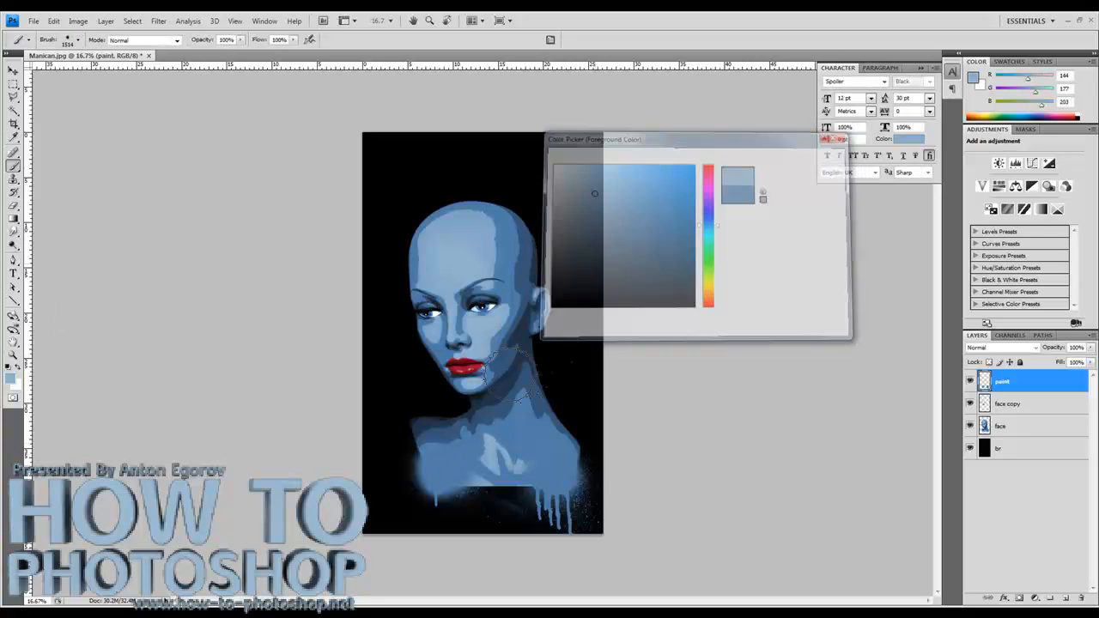
right_click(487, 472)
left_click(575, 570)
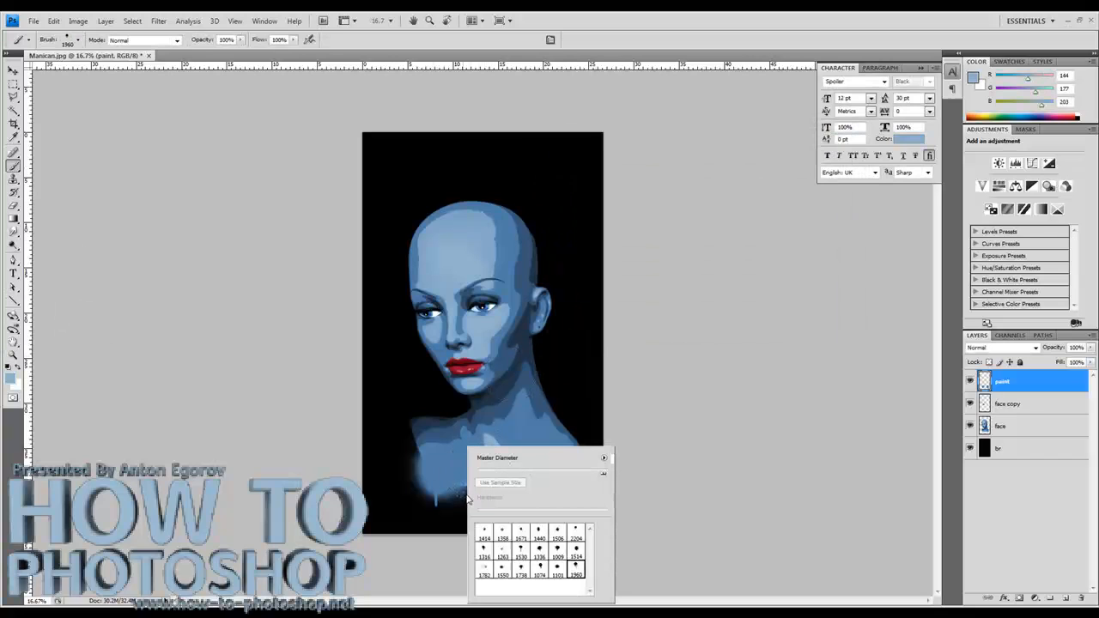
- Add a new layer between the face and br layers and name it paint br
left_click(1020, 405)
left_click(1020, 427)
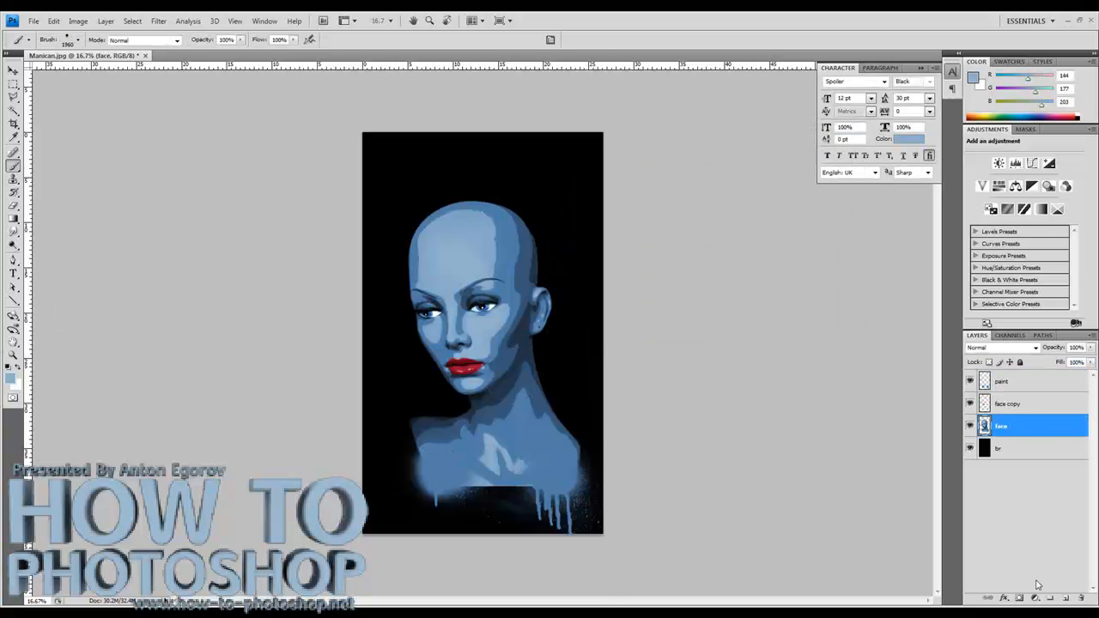
left_click(1065, 597)
left_click_drag(1006, 429, 1002, 450)
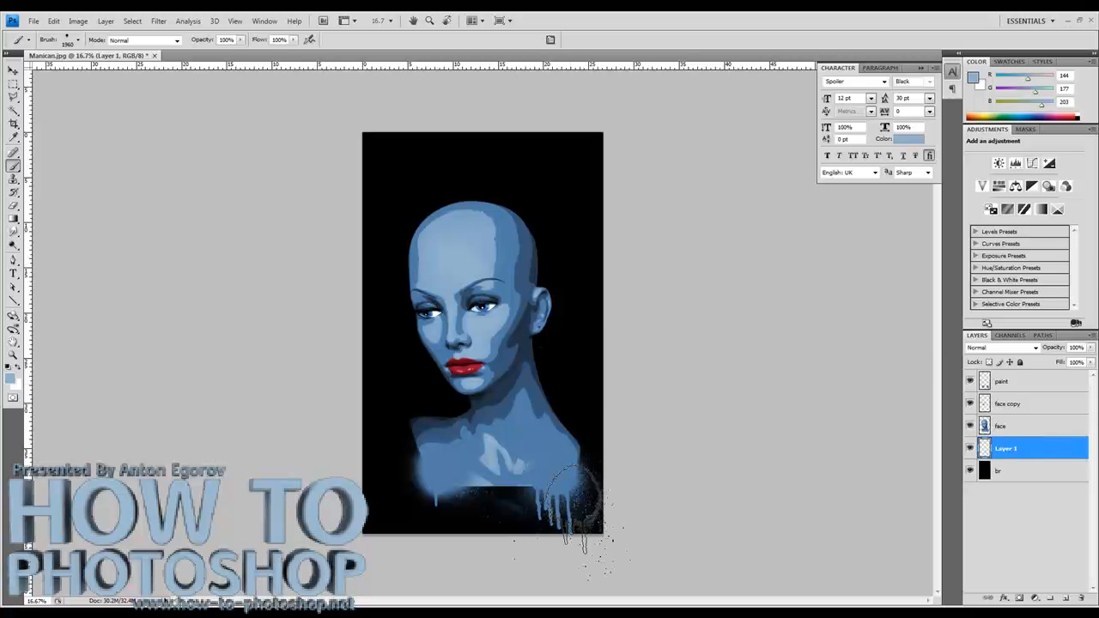
double_click(1006, 450)
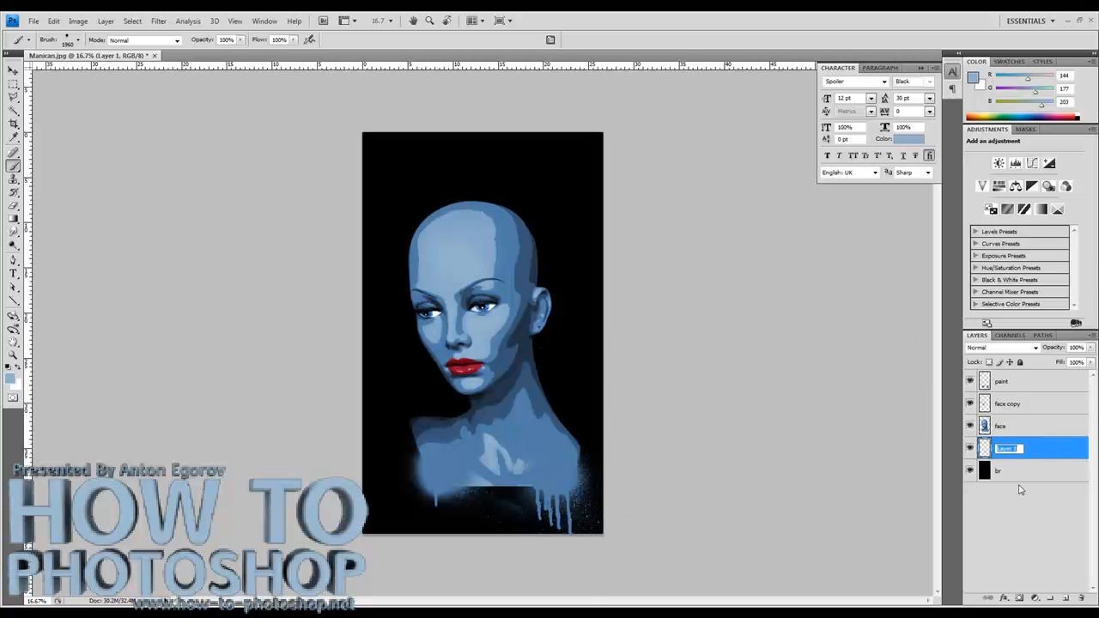
type("paint br")
key("Return")
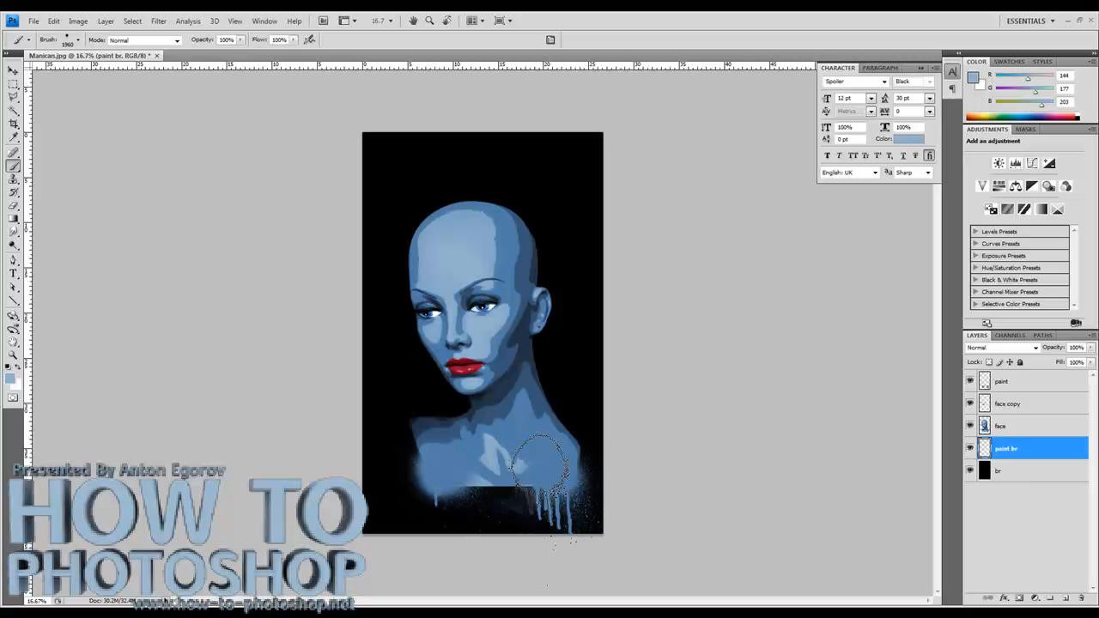
- Stamp light blue paint drips beneath the middle of the bust's bottom edge on the paint br layer
left_click_drag(516, 464, 486, 477)
left_click(483, 478)
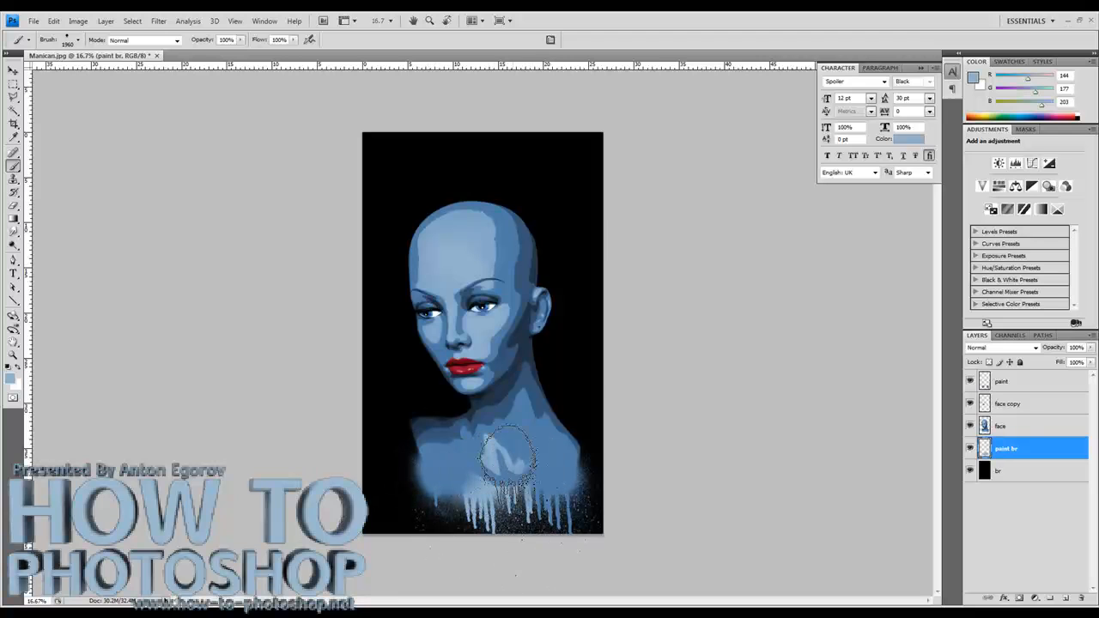